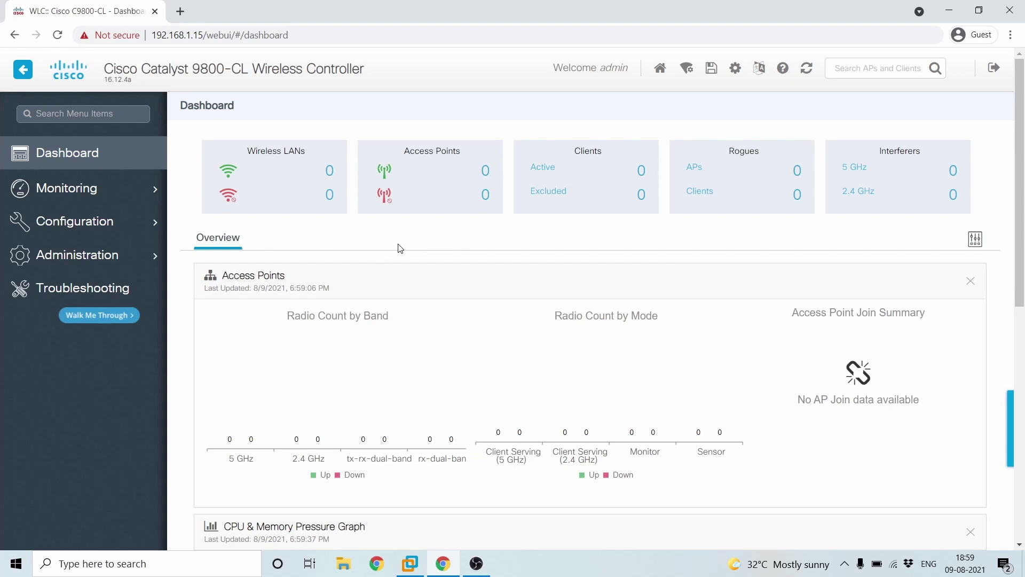
Leave the WLC VM console in VMware Workstation and return to the controller's web dashboard in Chrome.
{"action": "left_click", "coordinate": [410, 563]}
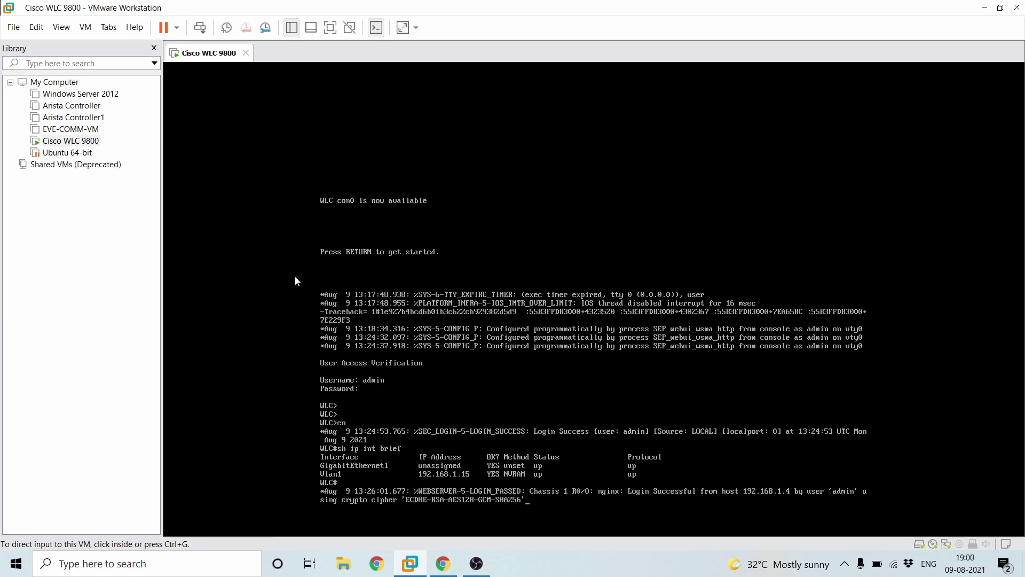
{"action": "mouse_move", "coordinate": [412, 568]}
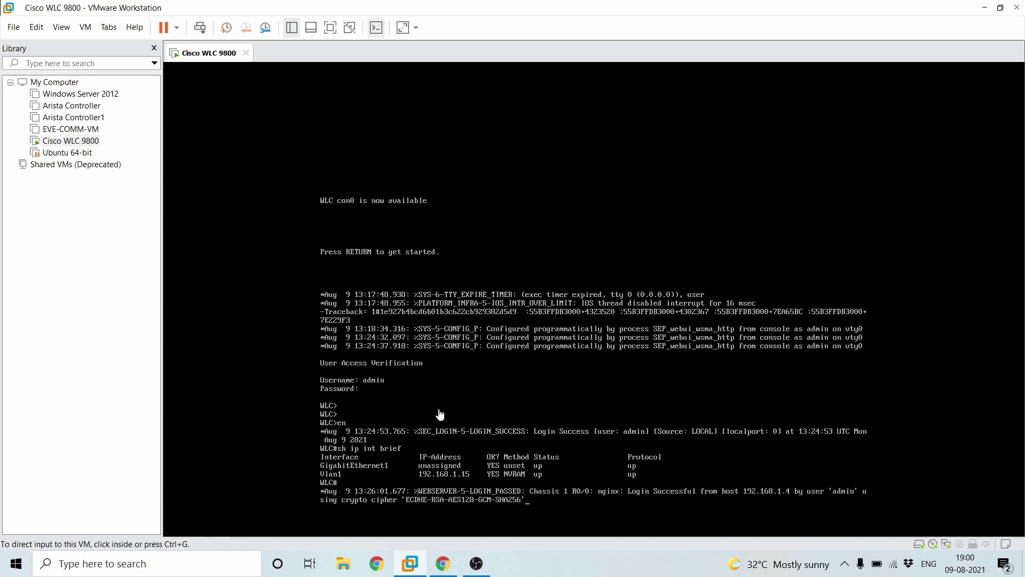
{"action": "left_click", "coordinate": [443, 563]}
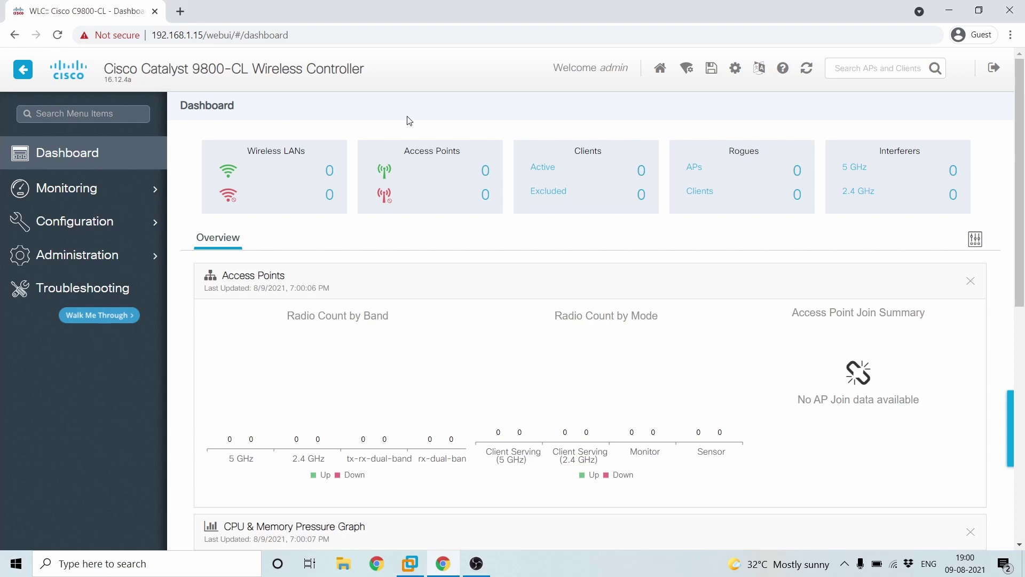
Start a new AAA authentication method list and name it Guest.
{"action": "mouse_move", "coordinate": [115, 223]}
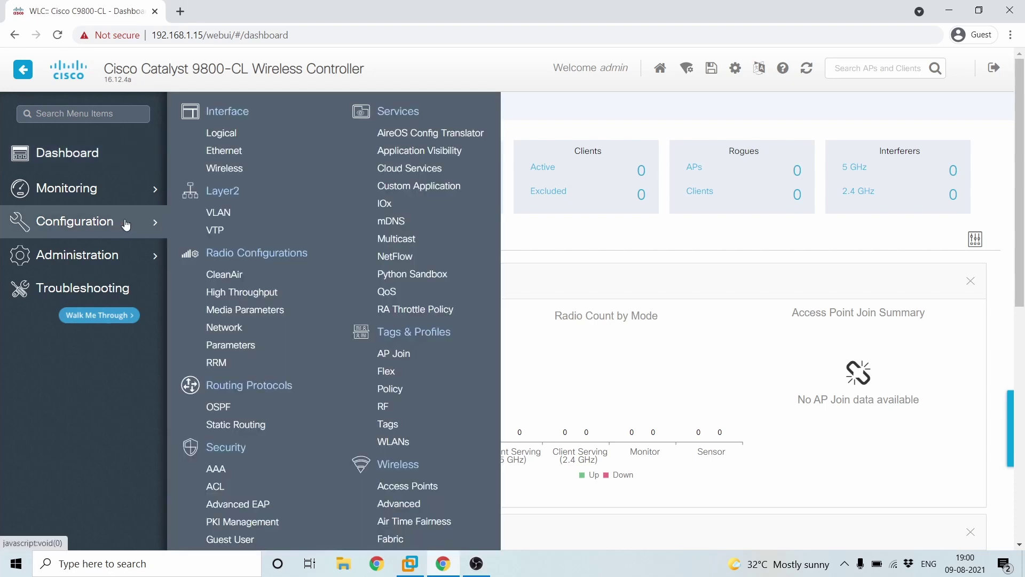
{"action": "left_click", "coordinate": [224, 470]}
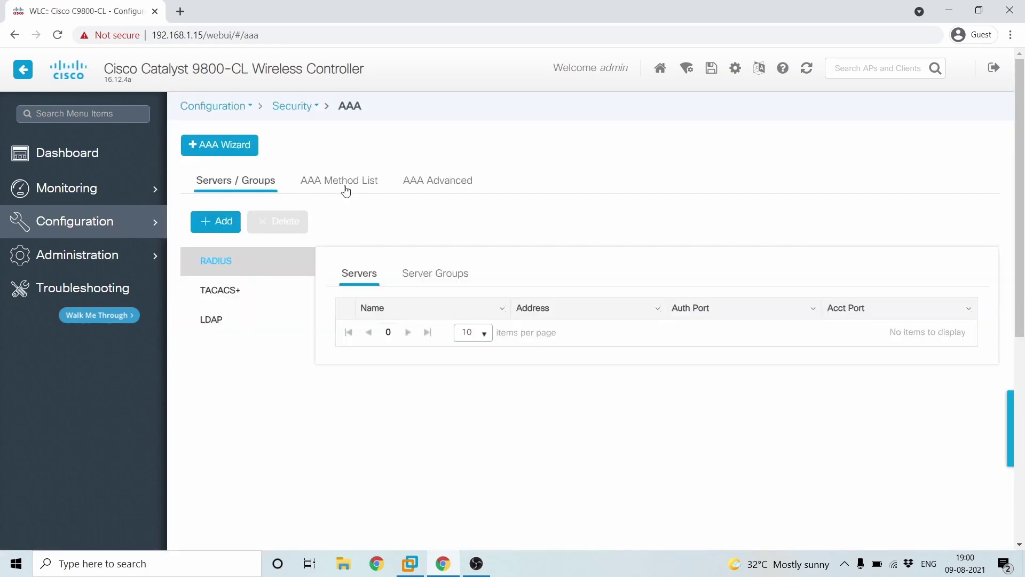
{"action": "left_click", "coordinate": [346, 185]}
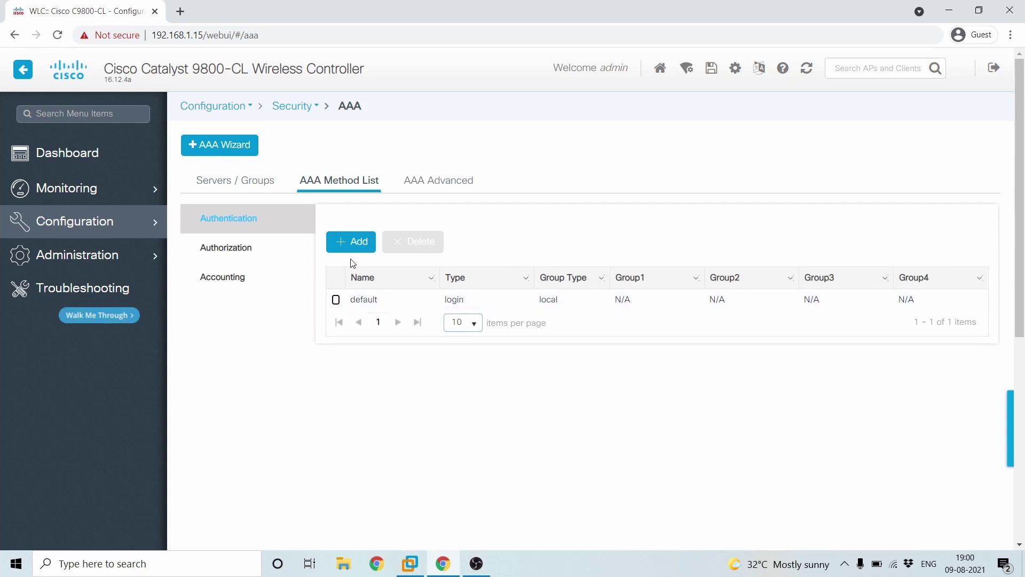
{"action": "left_click", "coordinate": [363, 241]}
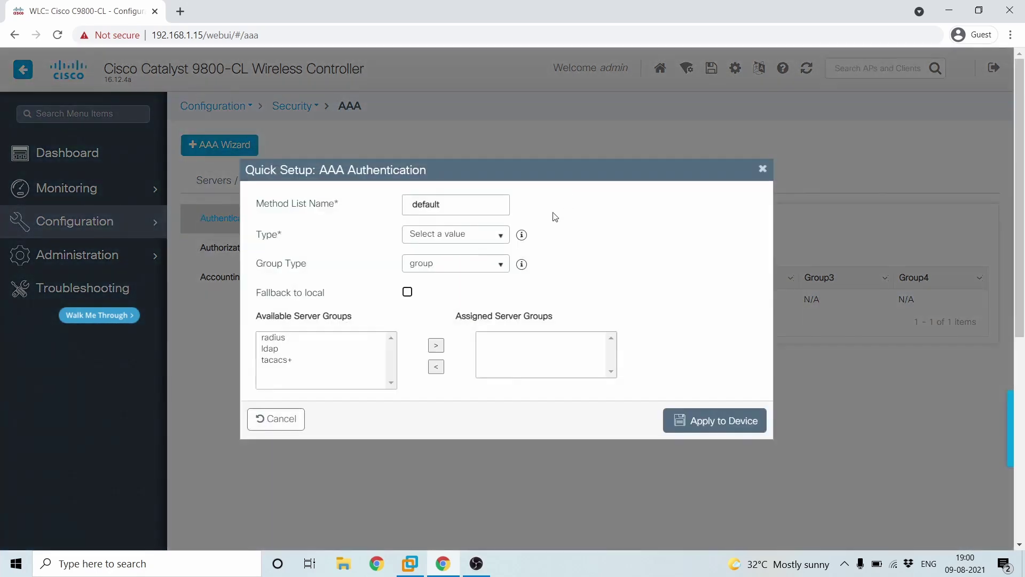
{"action": "type", "text": "default"}
{"action": "double_click", "coordinate": [457, 199]}
{"action": "type", "text": "guest"}
{"action": "key", "text": "BackSpace"}
{"action": "key", "text": "BackSpace"}
{"action": "key", "text": "BackSpace"}
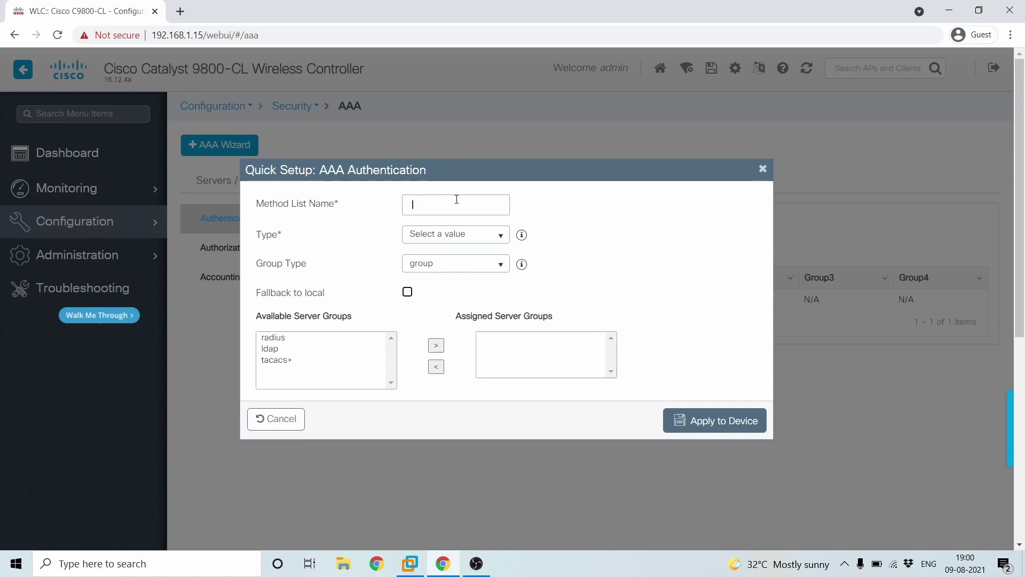
{"action": "type", "text": "Gues"}
Set the Guest list's type to login and group type to local, then apply to device.
{"action": "left_click", "coordinate": [500, 235]}
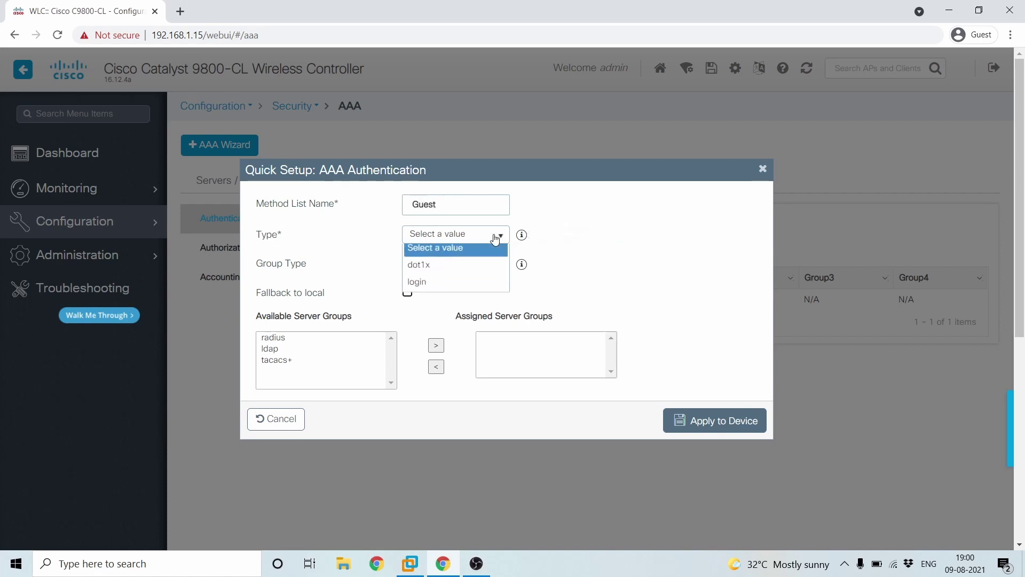
{"action": "left_click", "coordinate": [441, 289]}
{"action": "left_click", "coordinate": [500, 270]}
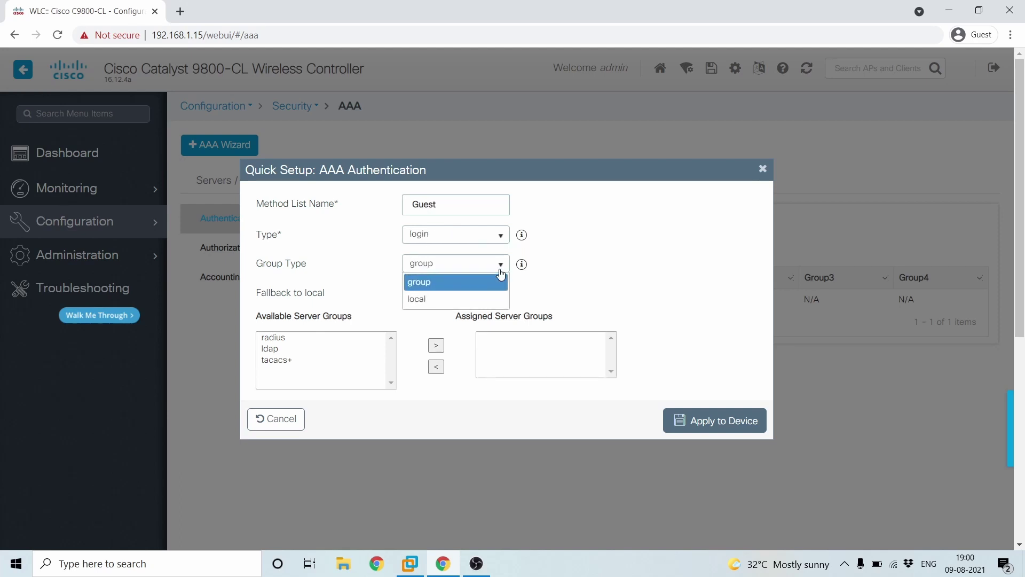
{"action": "left_click", "coordinate": [457, 299]}
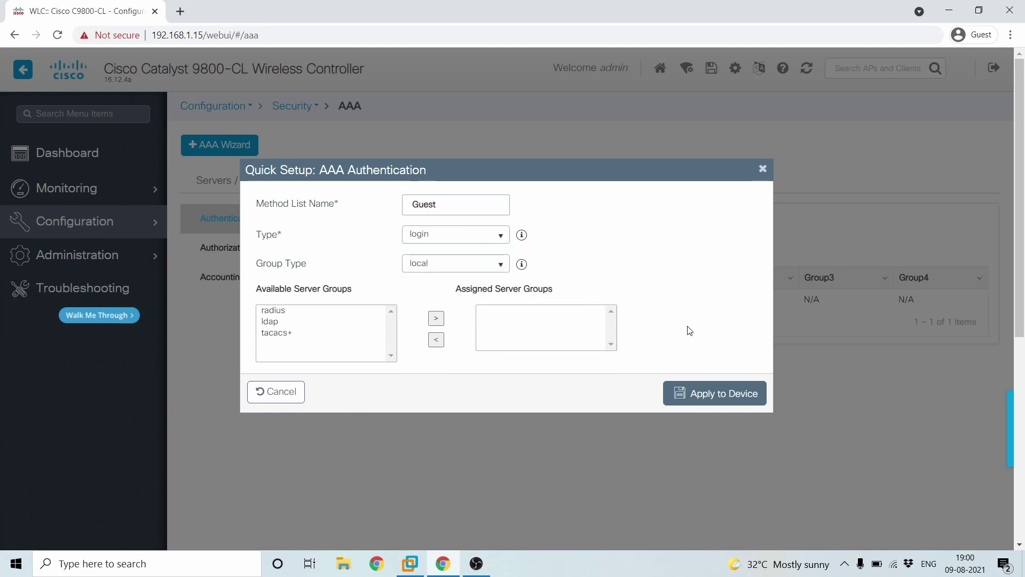
{"action": "left_click", "coordinate": [709, 398]}
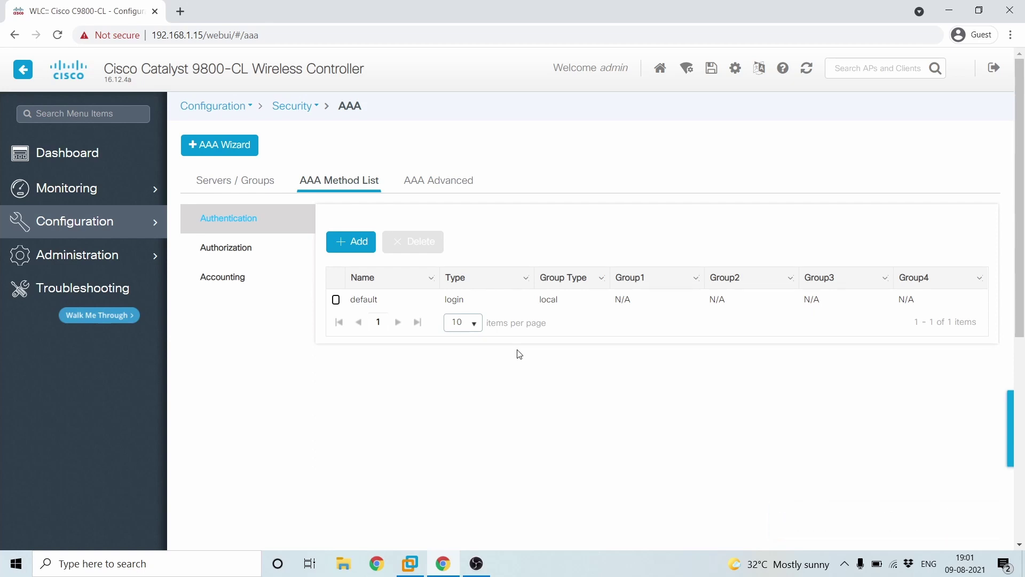
Open Security > Web Auth and view the Certificate tab's trust points.
{"action": "mouse_move", "coordinate": [73, 222]}
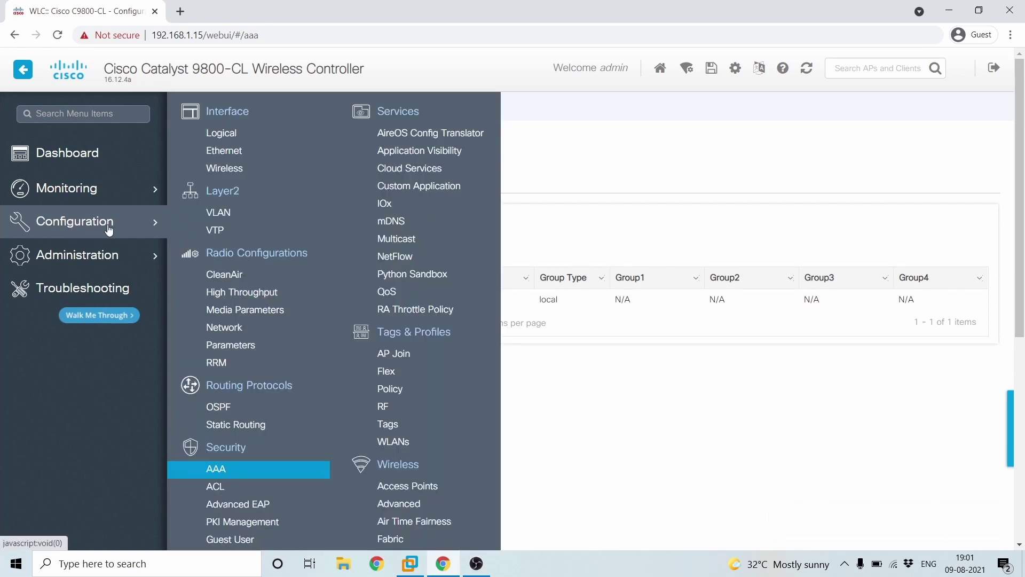
{"action": "scroll", "coordinate": [260, 406], "scroll_direction": "down", "scroll_amount": 3}
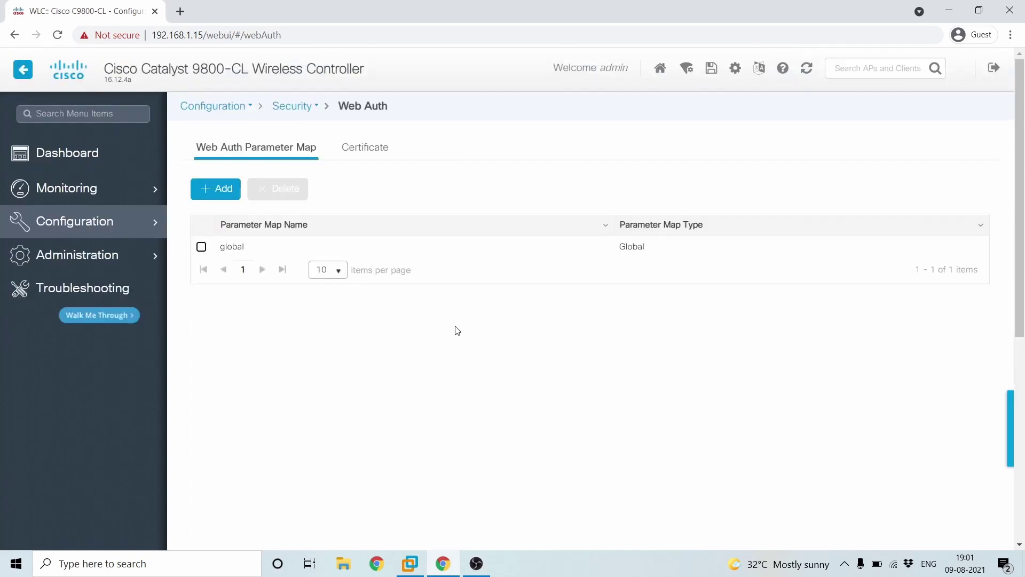
{"action": "left_click", "coordinate": [369, 151]}
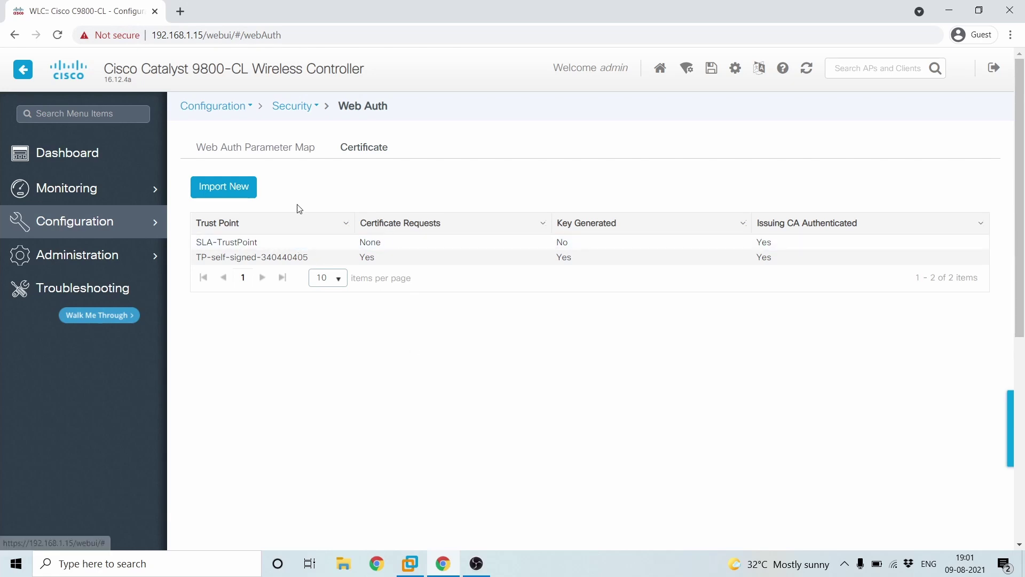
Look at the Import New certificate form, then return to the Web Auth Parameter Map list.
{"action": "left_click", "coordinate": [237, 199]}
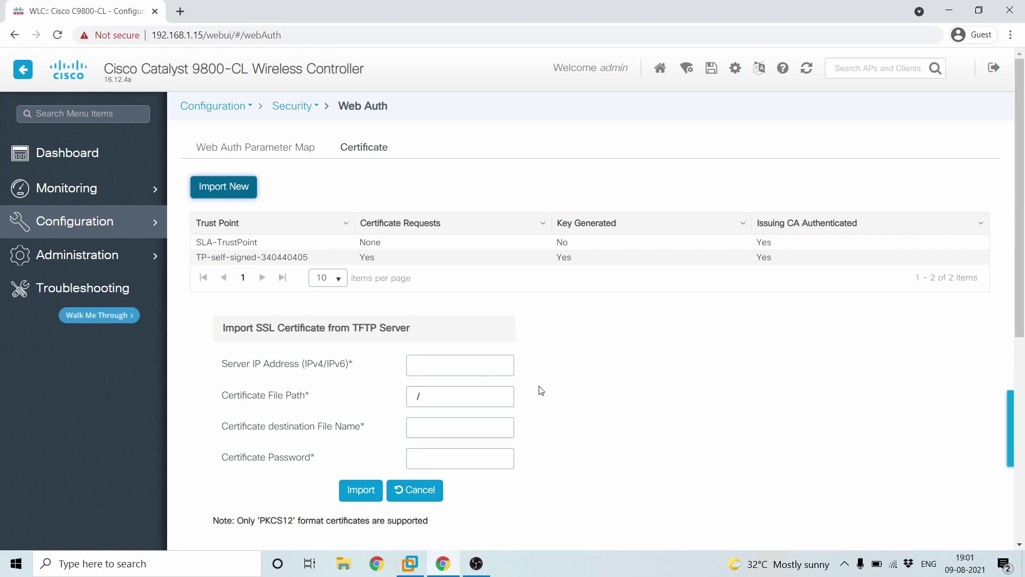
{"action": "left_click", "coordinate": [297, 153]}
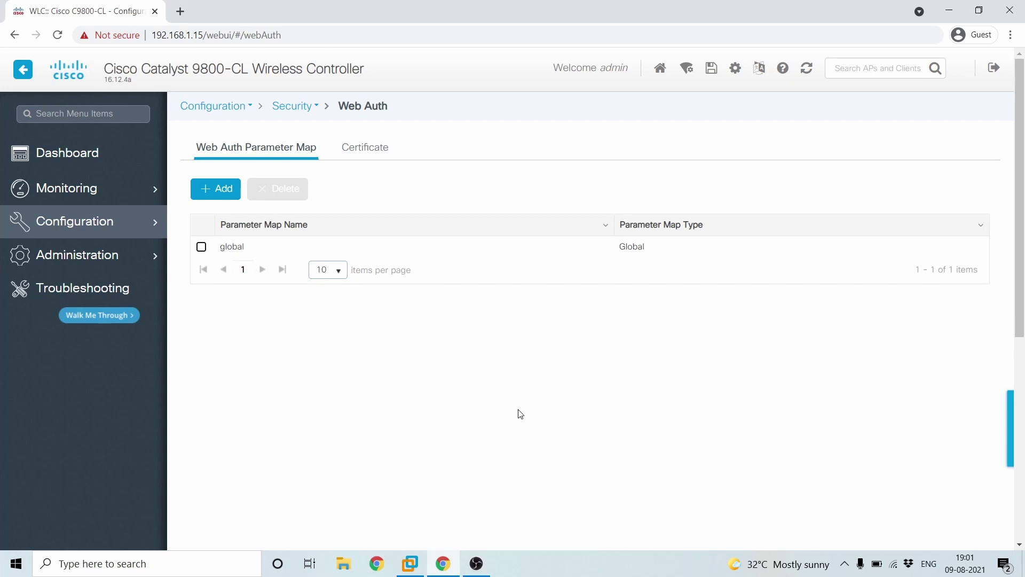
Open the global parameter map, keeping type webauth and the trustpoint unselected.
{"action": "left_click", "coordinate": [233, 247]}
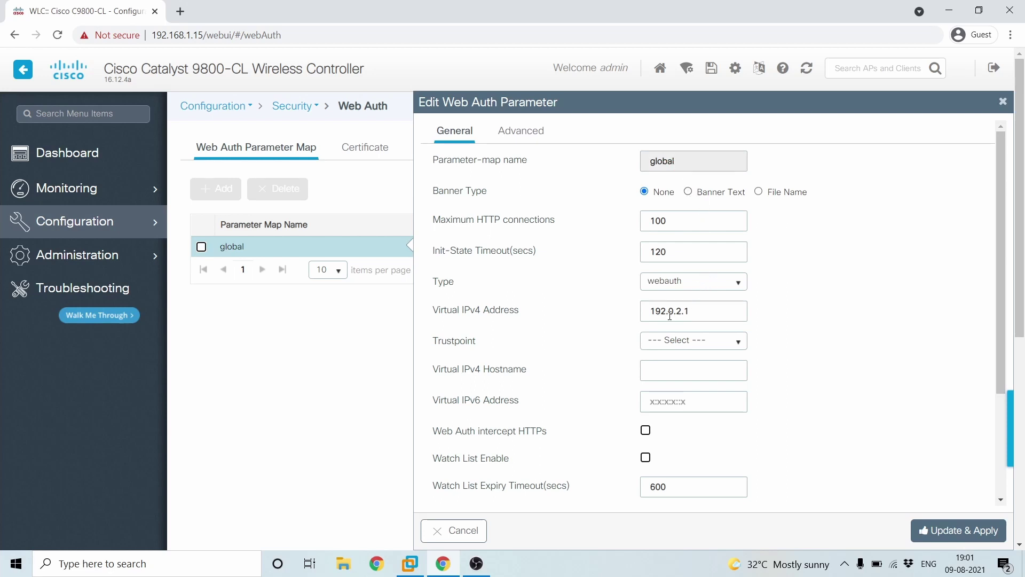
{"action": "left_click", "coordinate": [737, 289]}
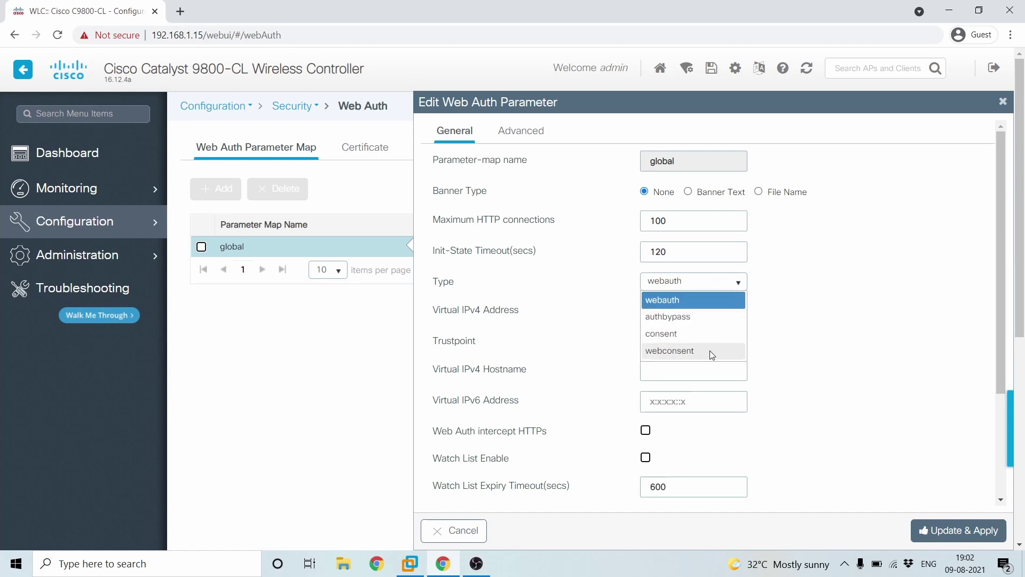
{"action": "left_click", "coordinate": [697, 301]}
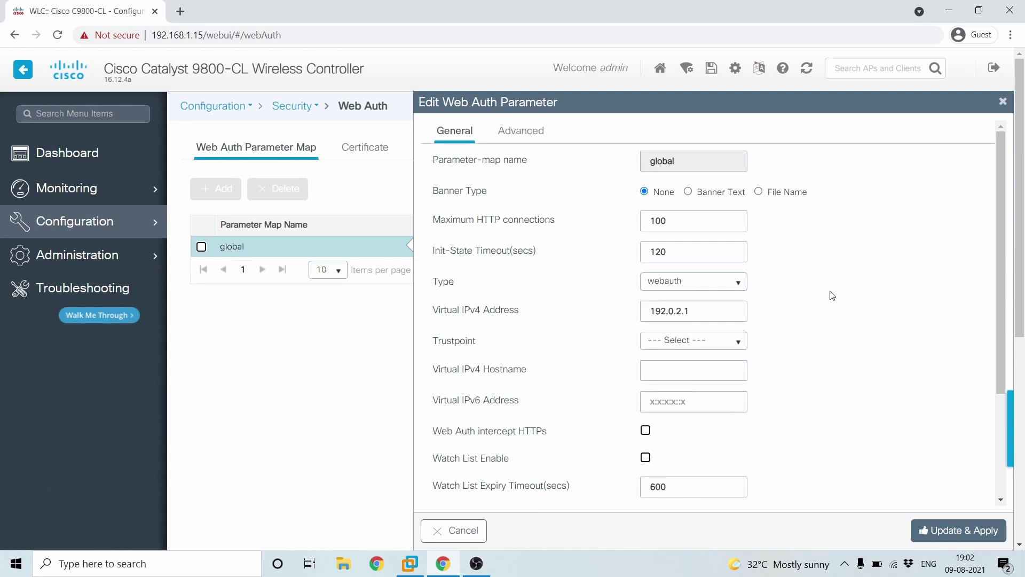
{"action": "left_click", "coordinate": [741, 346]}
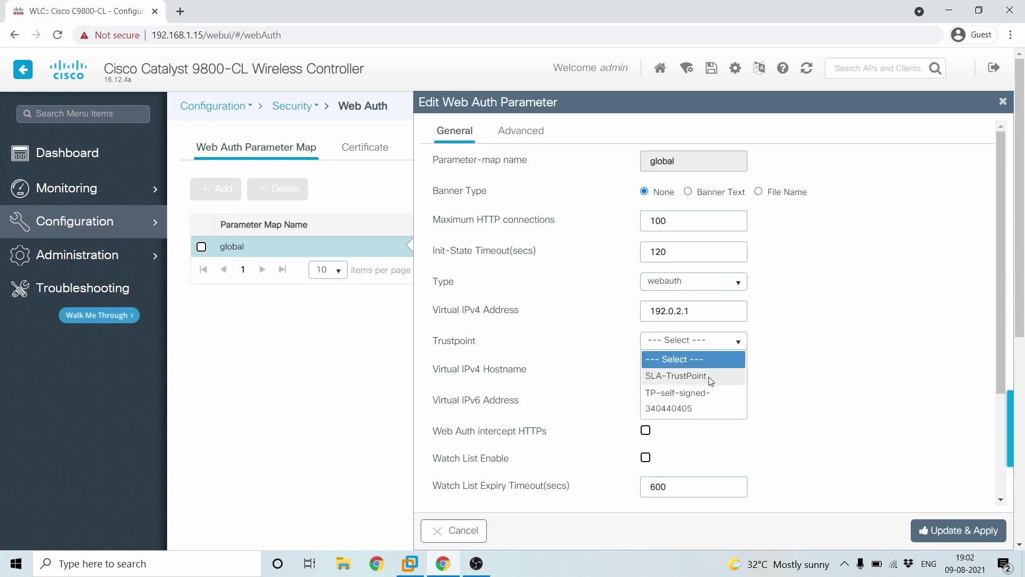
{"action": "left_click", "coordinate": [819, 343]}
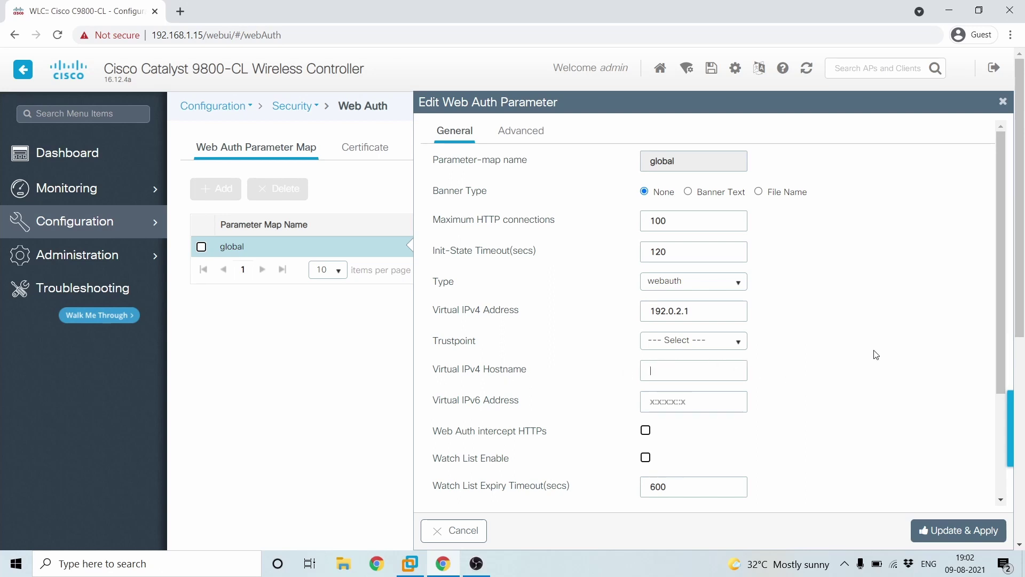
{"action": "scroll", "coordinate": [892, 393], "scroll_direction": "down", "scroll_amount": 2}
{"action": "scroll", "coordinate": [894, 394], "scroll_direction": "up", "scroll_amount": 2}
Change the global map's Banner Type to None and save with Update & Apply.
{"action": "left_click", "coordinate": [688, 192]}
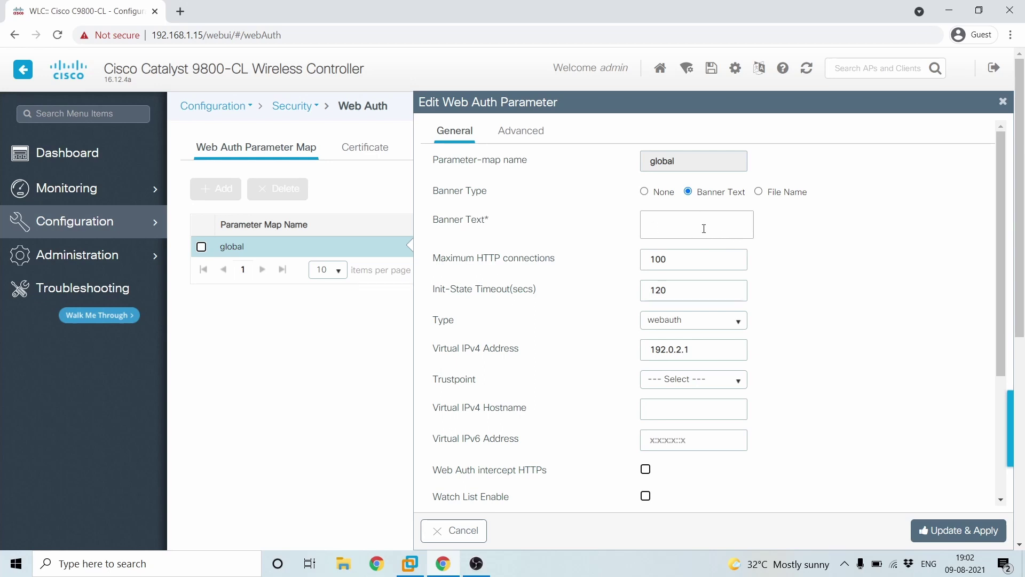
{"action": "left_click", "coordinate": [644, 191]}
{"action": "scroll", "coordinate": [875, 285], "scroll_direction": "down", "scroll_amount": 2}
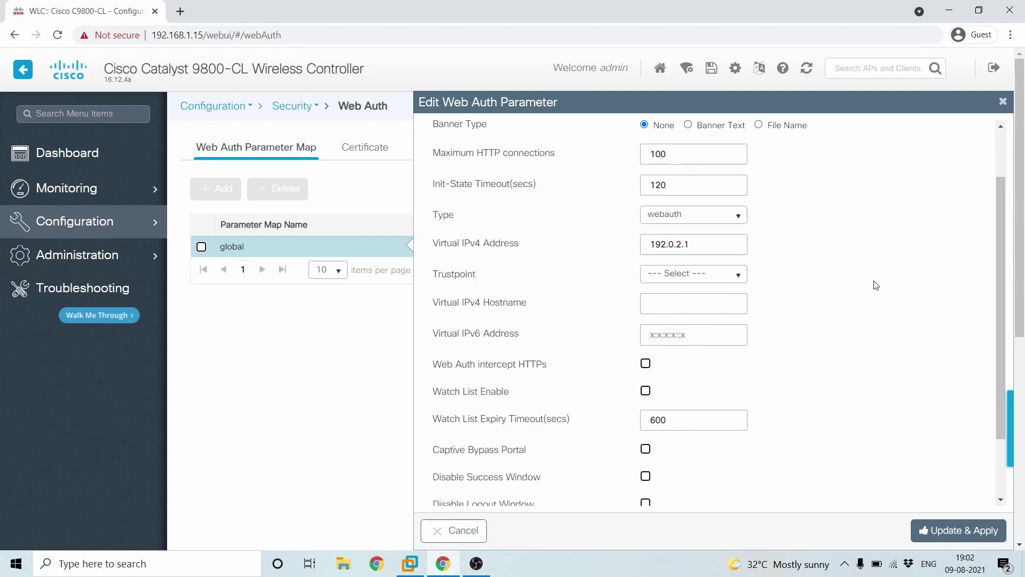
{"action": "scroll", "coordinate": [876, 285], "scroll_direction": "up", "scroll_amount": 2}
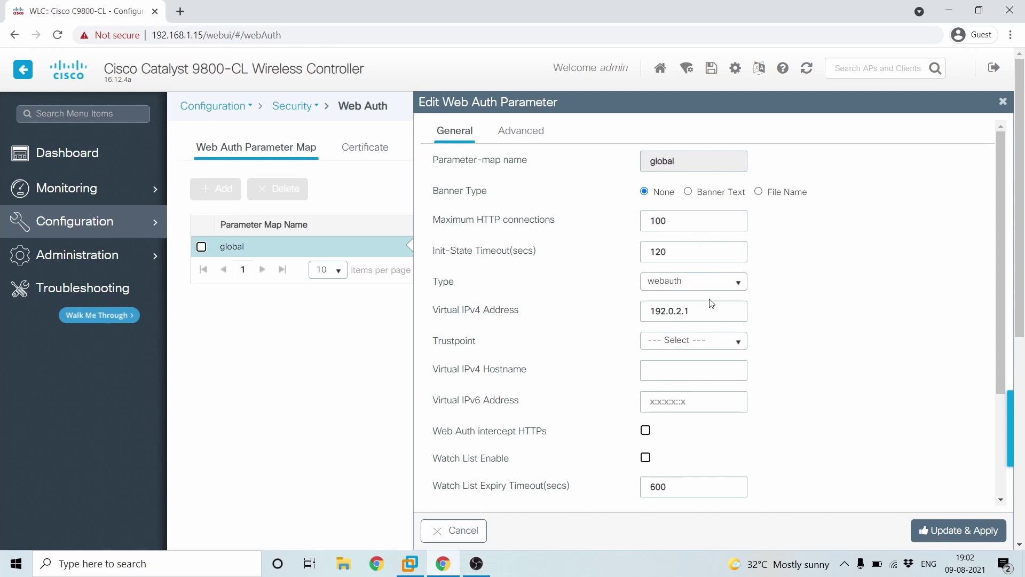
{"action": "scroll", "coordinate": [828, 347], "scroll_direction": "down", "scroll_amount": 3}
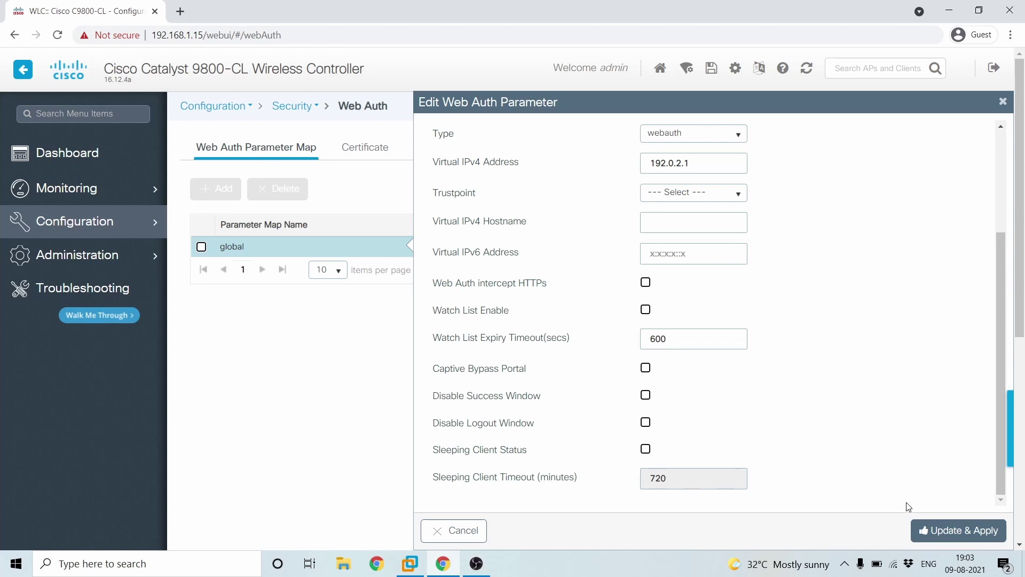
{"action": "left_click", "coordinate": [965, 532]}
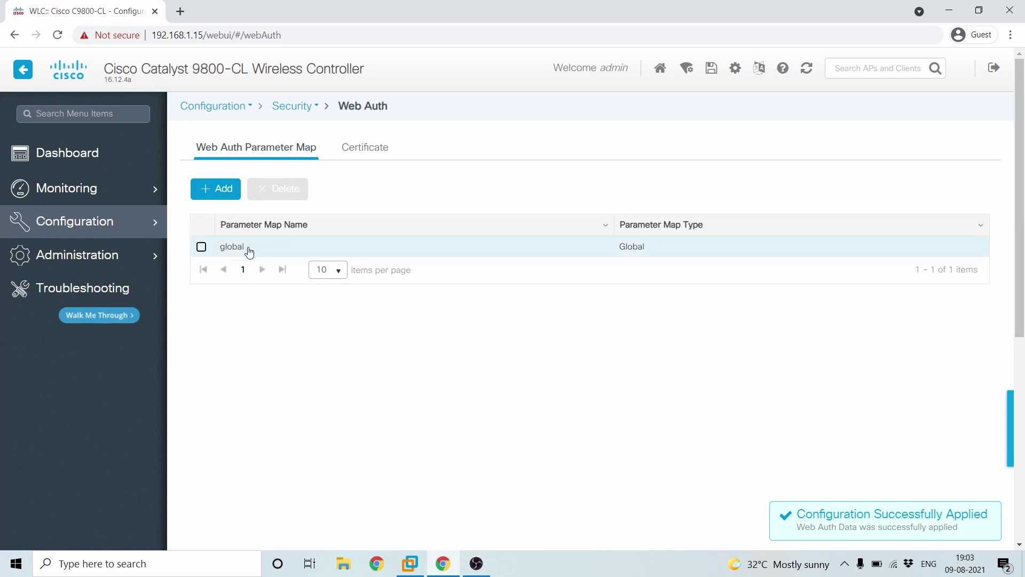
Create a parameter map named test, then open and cancel out of its settings.
{"action": "left_click", "coordinate": [220, 189]}
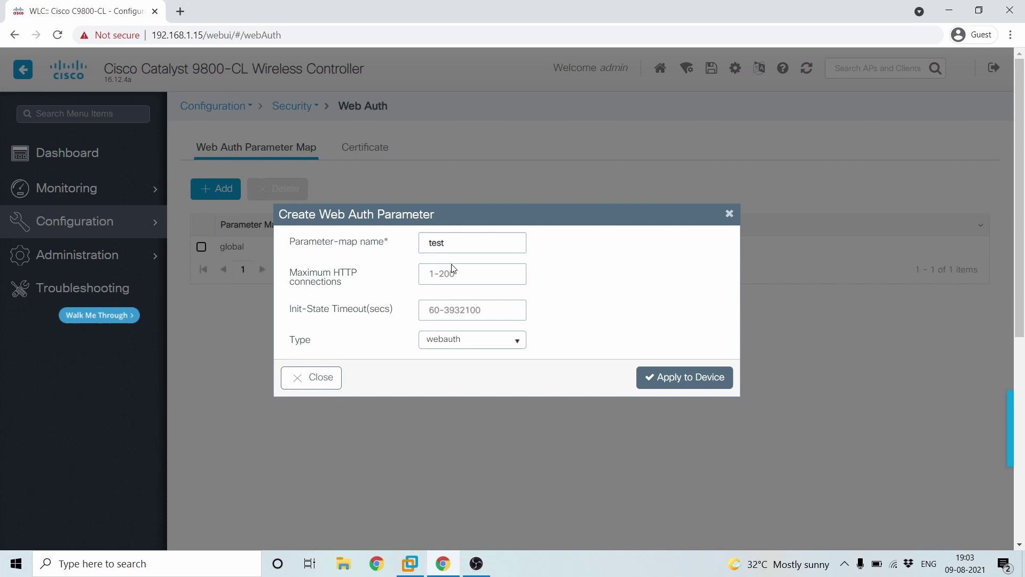
{"action": "left_click", "coordinate": [665, 378]}
{"action": "left_click", "coordinate": [267, 273]}
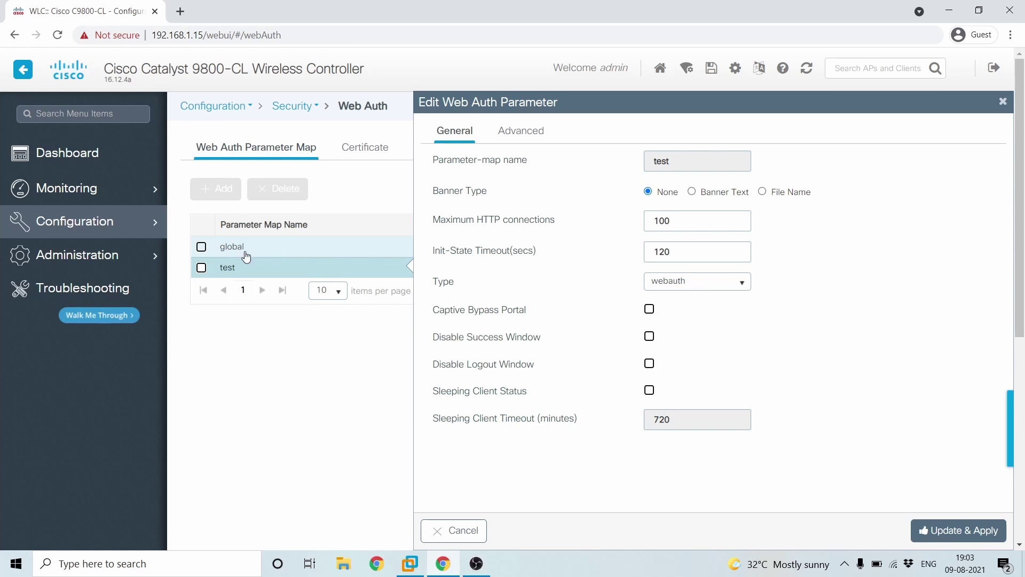
{"action": "left_click", "coordinate": [451, 530]}
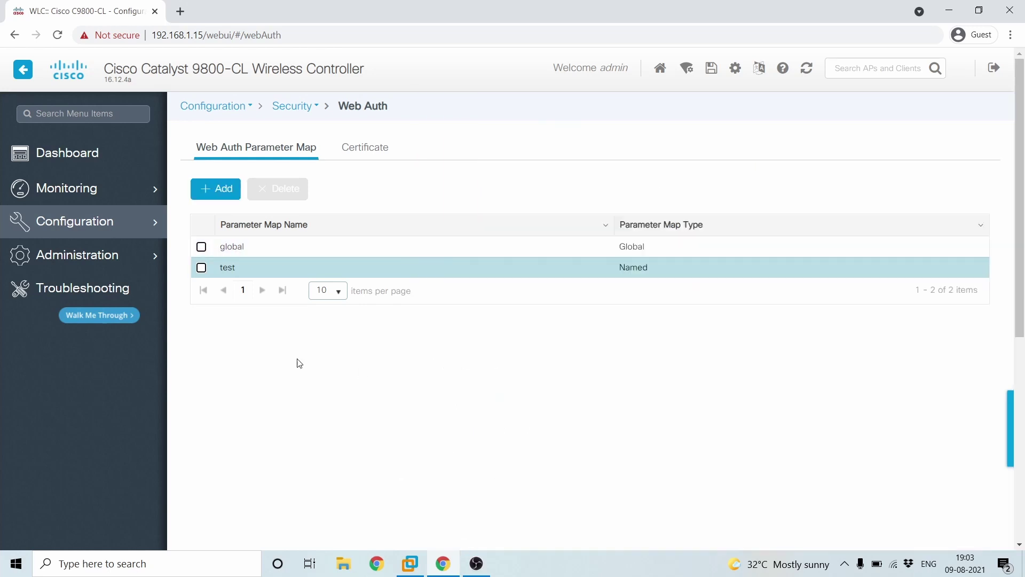
Delete the test parameter map, confirming with Yes.
{"action": "left_click", "coordinate": [201, 268]}
{"action": "left_click", "coordinate": [283, 200]}
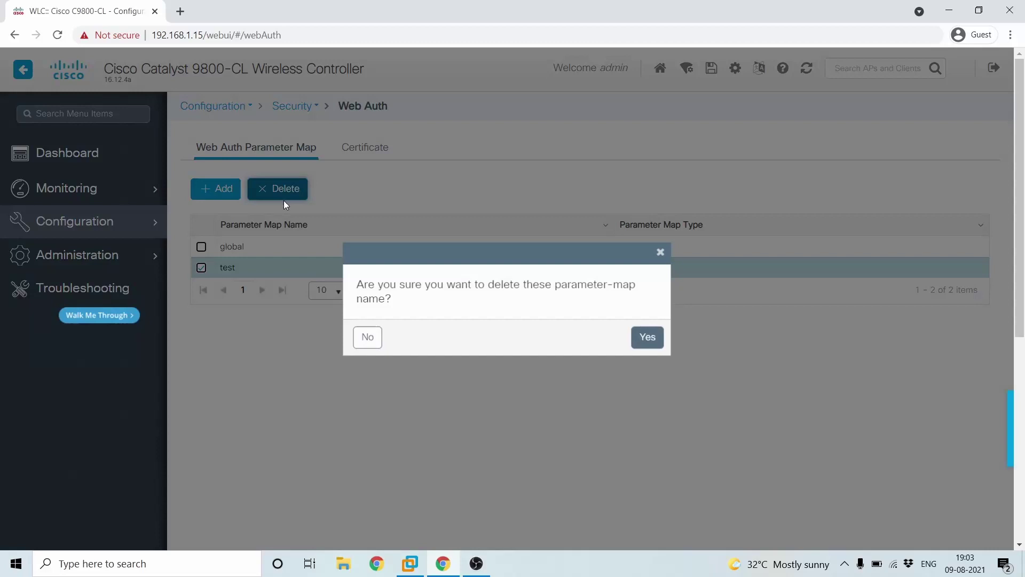
{"action": "left_click", "coordinate": [653, 341]}
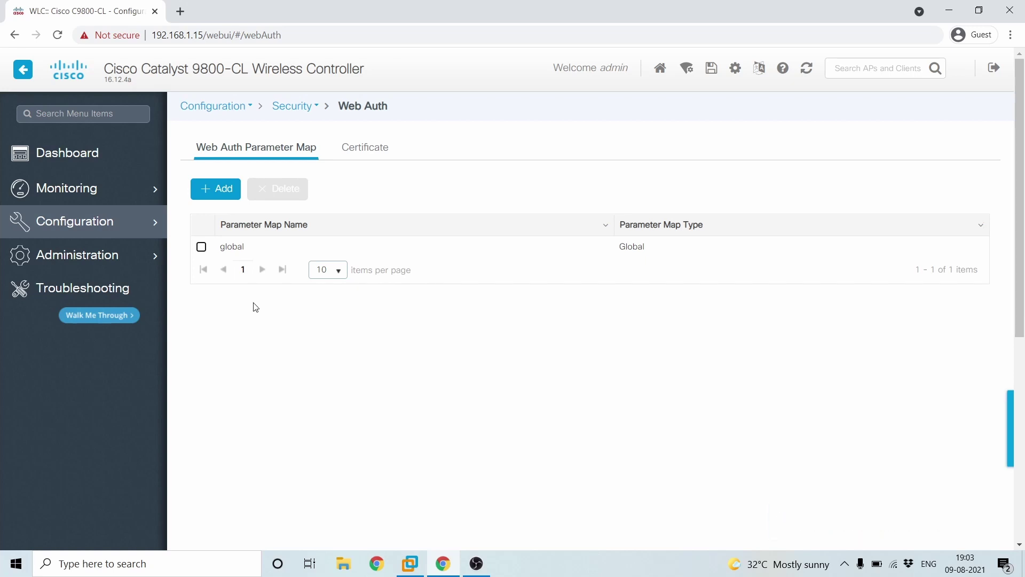
{"action": "mouse_move", "coordinate": [84, 225]}
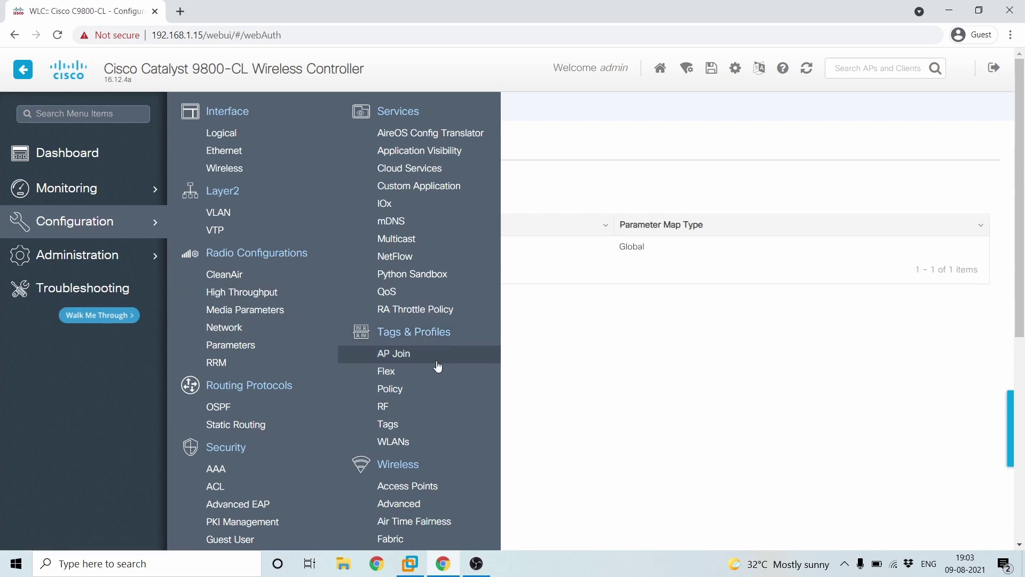
Add a WLAN with profile name and SSID Guest, status enabled, radio policy All.
{"action": "left_click", "coordinate": [404, 442]}
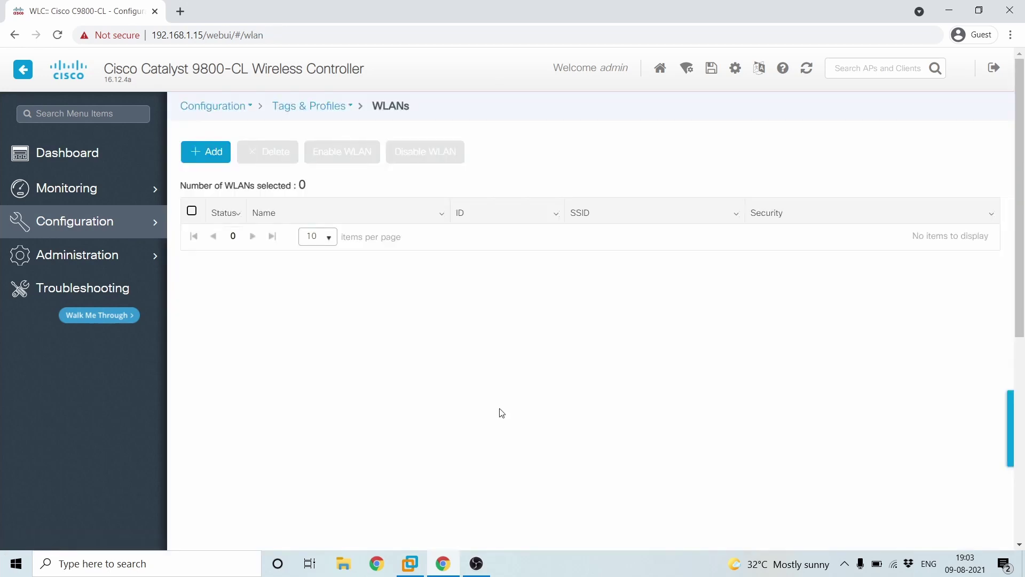
{"action": "left_click", "coordinate": [206, 154]}
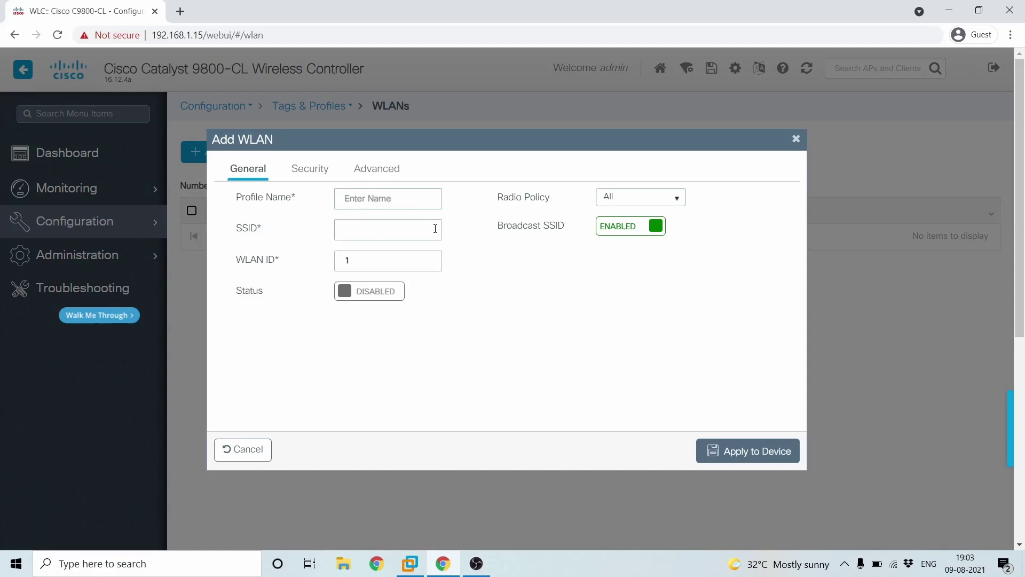
{"action": "left_click", "coordinate": [369, 200]}
{"action": "type", "text": "Gu"}
{"action": "left_click", "coordinate": [384, 231]}
{"action": "type", "text": "Guest"}
{"action": "left_click", "coordinate": [378, 297]}
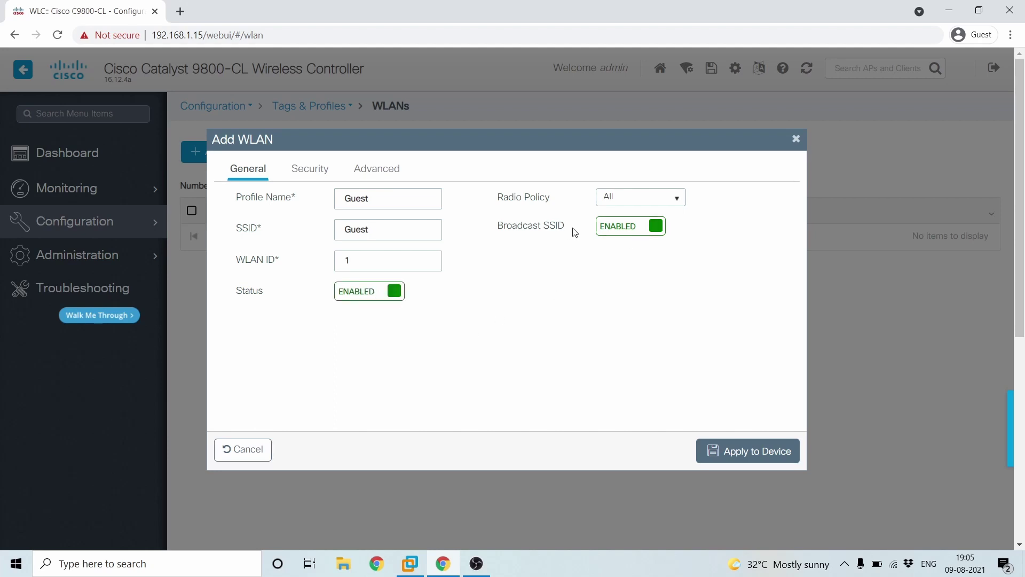
{"action": "left_click", "coordinate": [664, 202]}
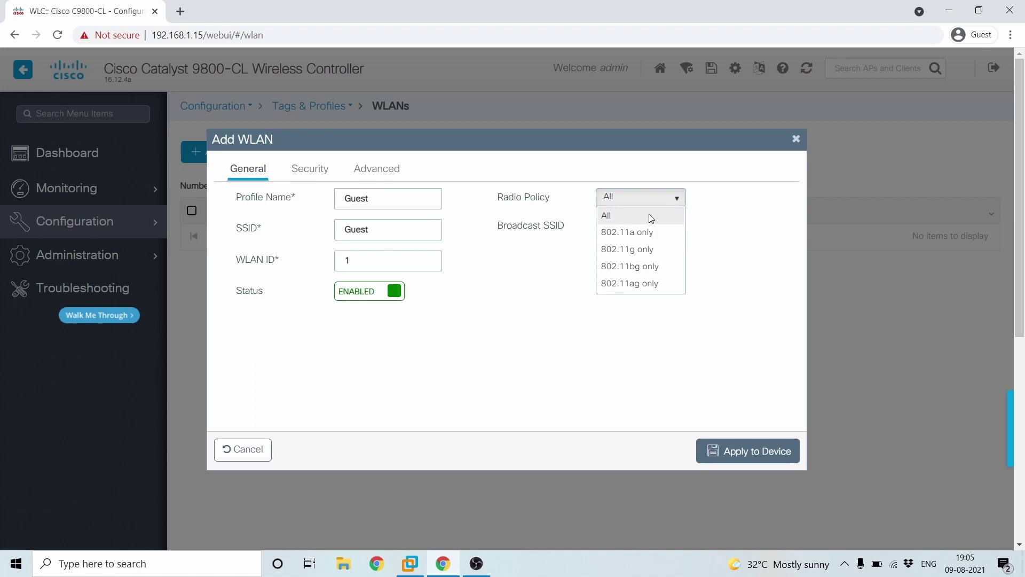
{"action": "left_click", "coordinate": [651, 217]}
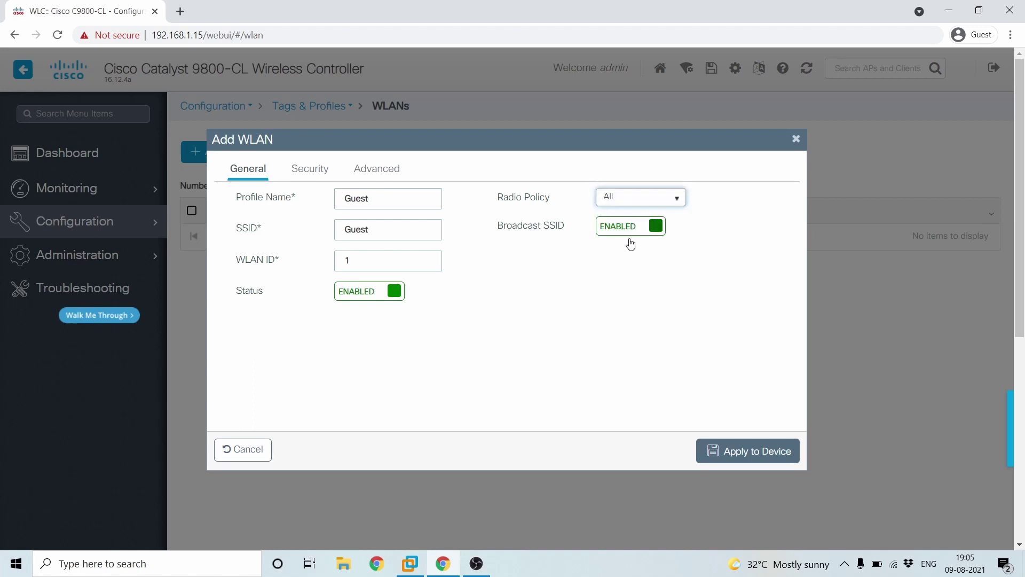
Set the WLAN's Layer 2 security mode to None for an open network.
{"action": "left_click", "coordinate": [310, 170]}
{"action": "left_click", "coordinate": [247, 200]}
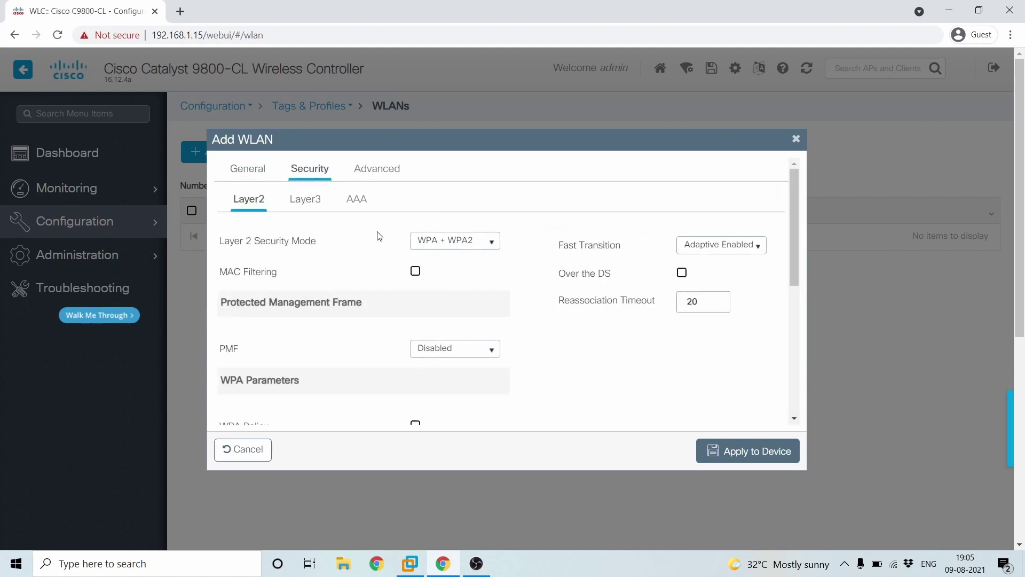
{"action": "left_click", "coordinate": [456, 243]}
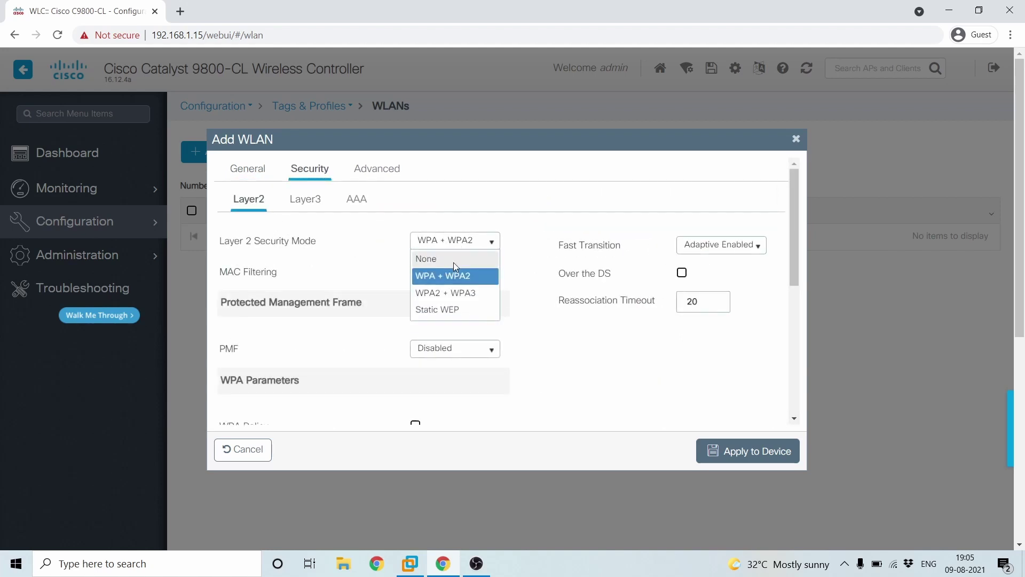
{"action": "left_click", "coordinate": [423, 256]}
Under Layer3, enable Web Policy with parameter map global and authentication list default, IPv4 ACL None.
{"action": "left_click", "coordinate": [305, 200]}
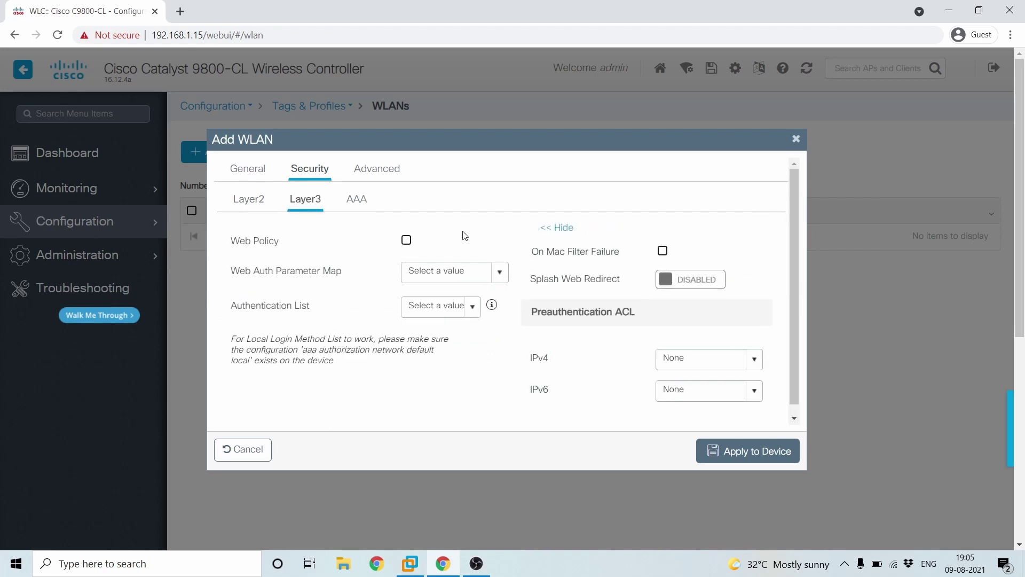
{"action": "left_click", "coordinate": [406, 242]}
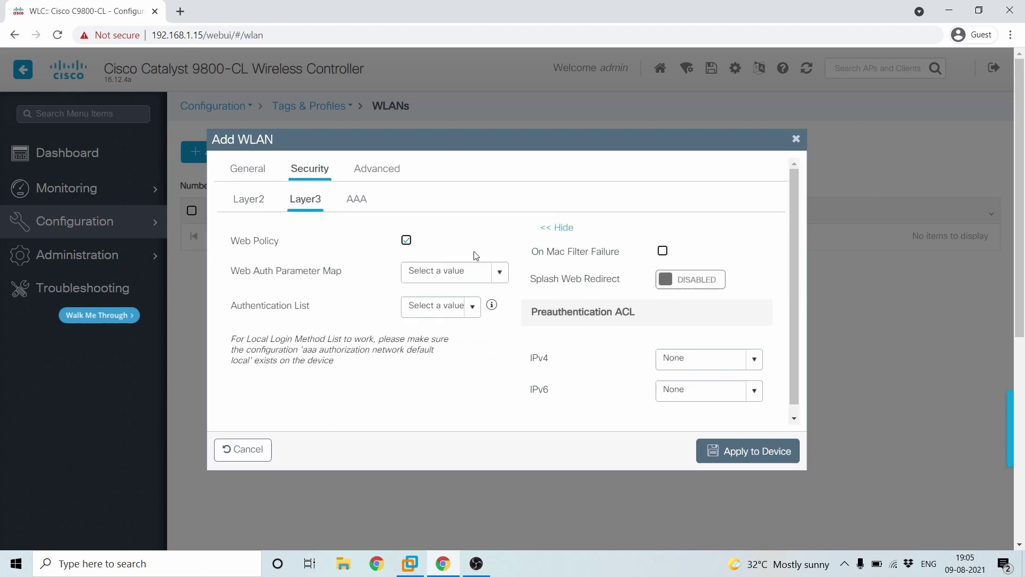
{"action": "left_click", "coordinate": [499, 274]}
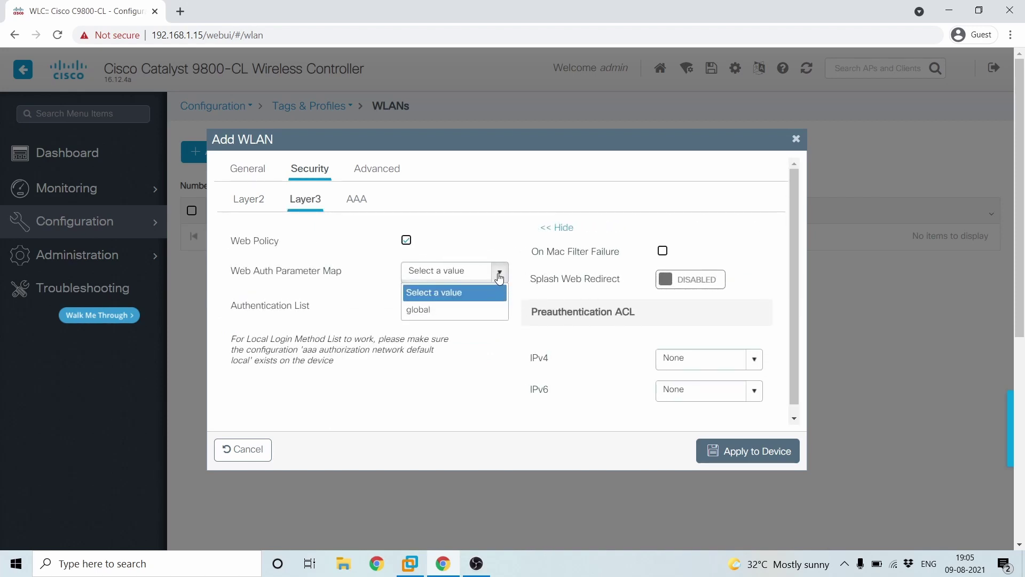
{"action": "left_click", "coordinate": [452, 310]}
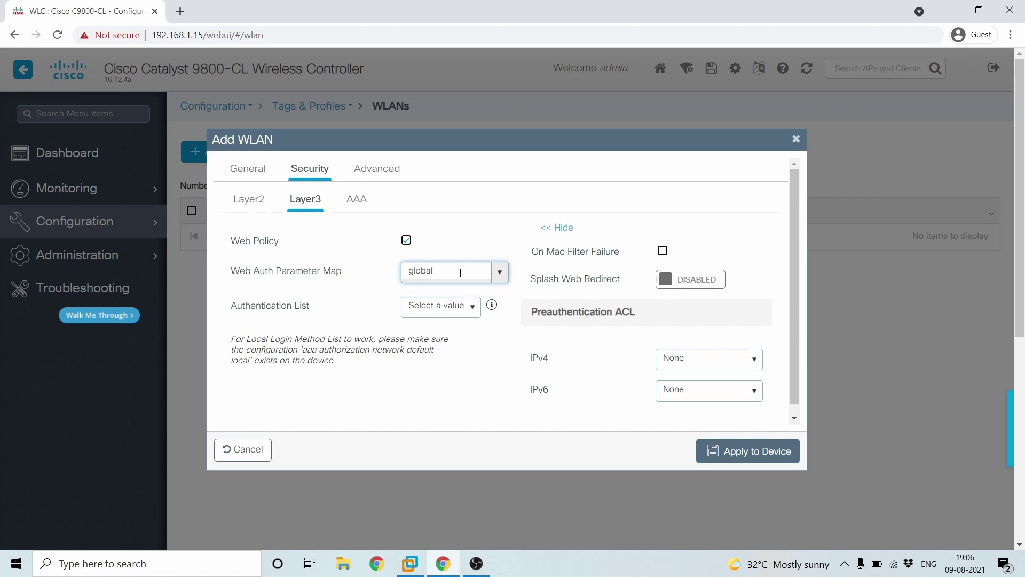
{"action": "left_click", "coordinate": [470, 310]}
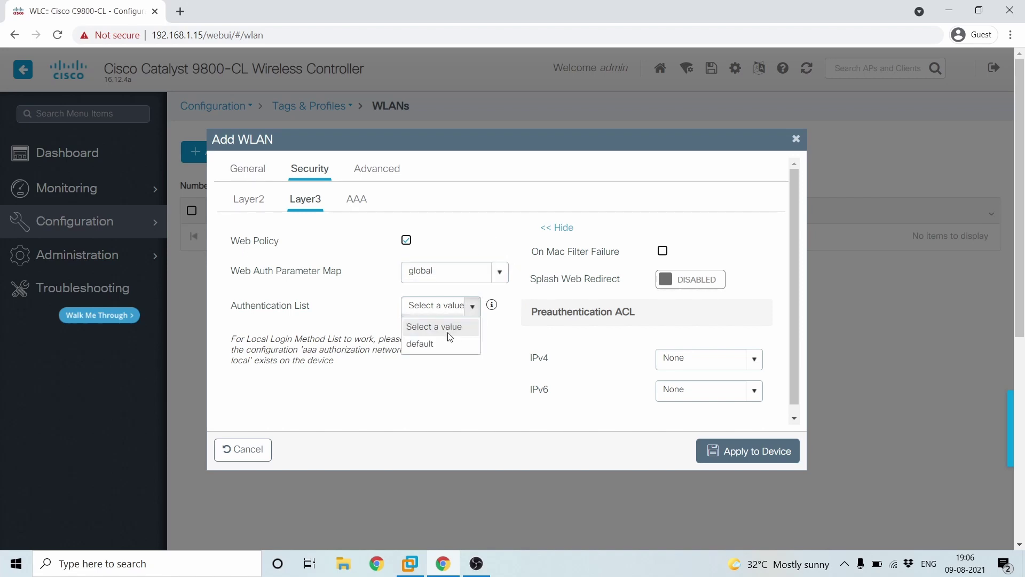
{"action": "left_click", "coordinate": [434, 339]}
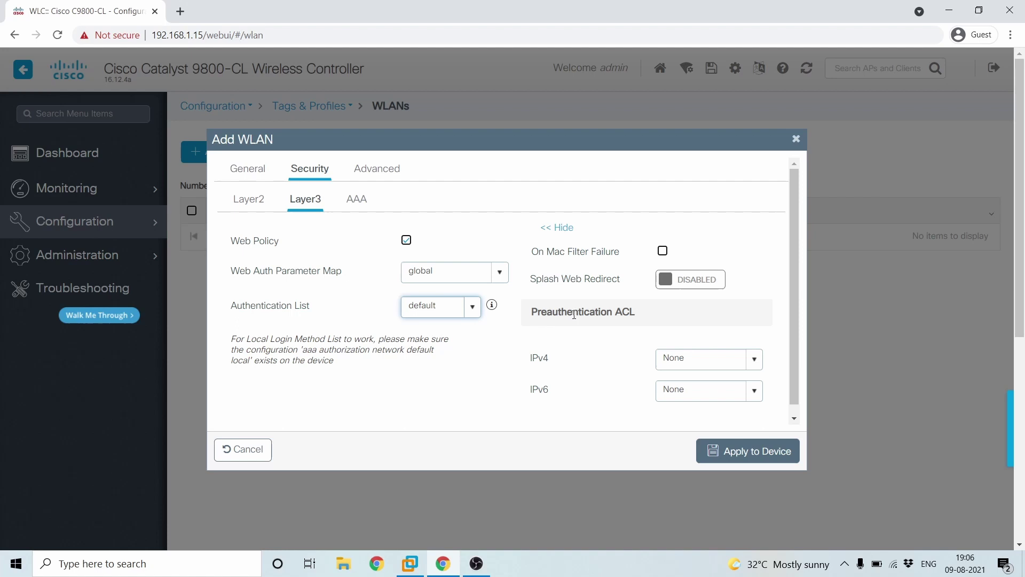
{"action": "left_click", "coordinate": [756, 366]}
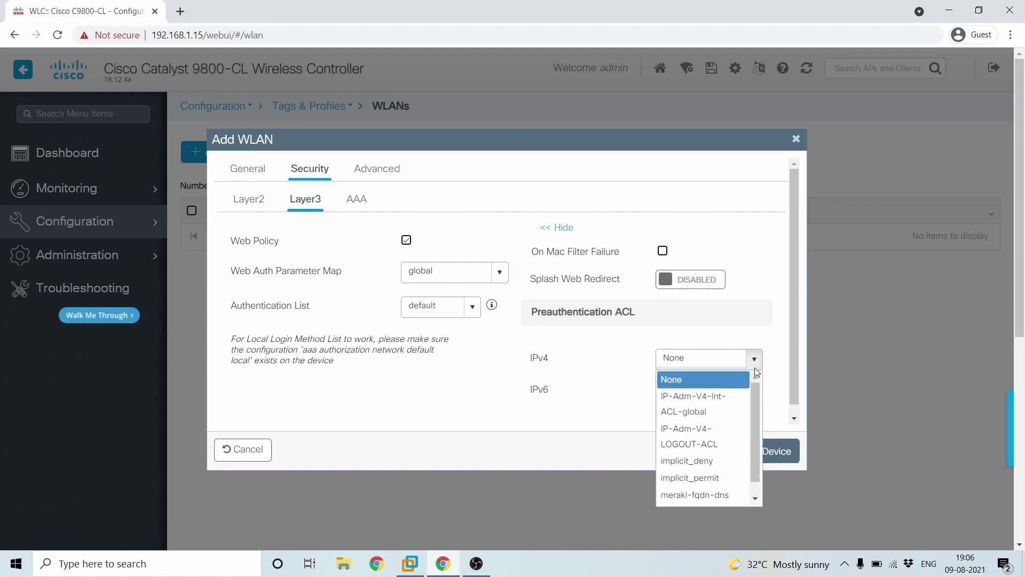
{"action": "scroll", "coordinate": [751, 408], "scroll_direction": "down", "scroll_amount": 2}
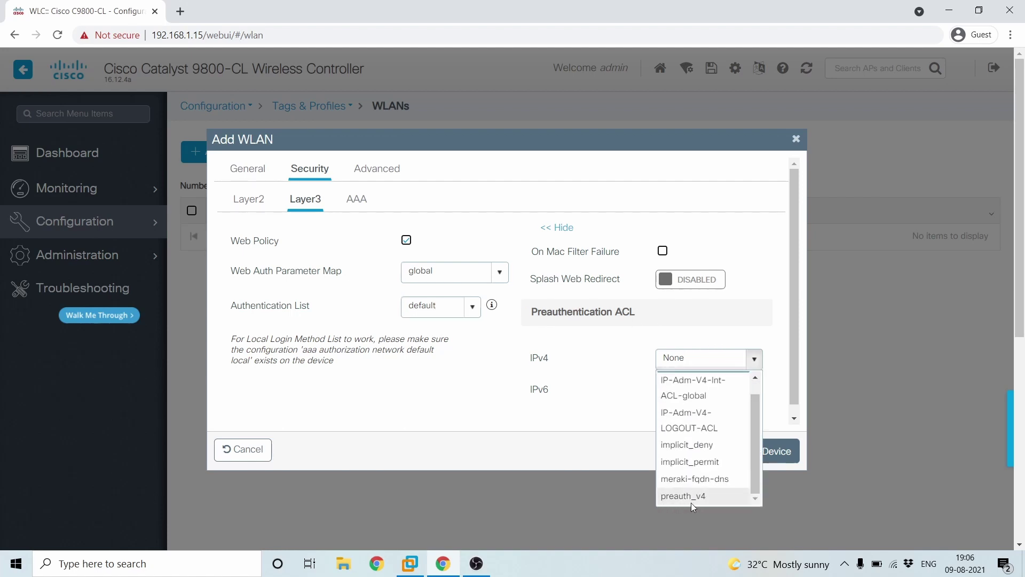
{"action": "left_click", "coordinate": [636, 399]}
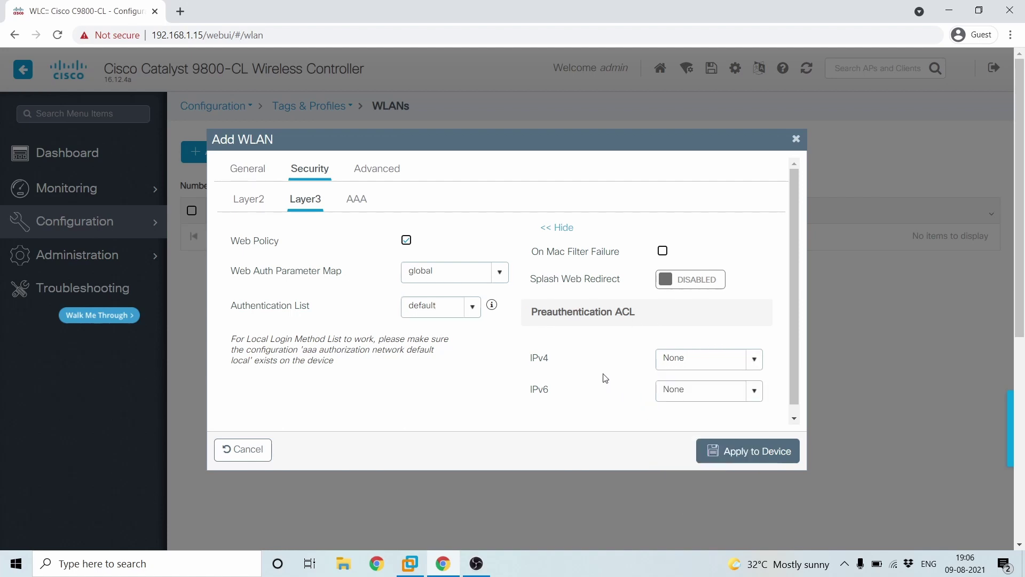
Apply the Guest WLAN to the device, then review the preauth_v4 ACL's rules.
{"action": "left_click", "coordinate": [735, 452]}
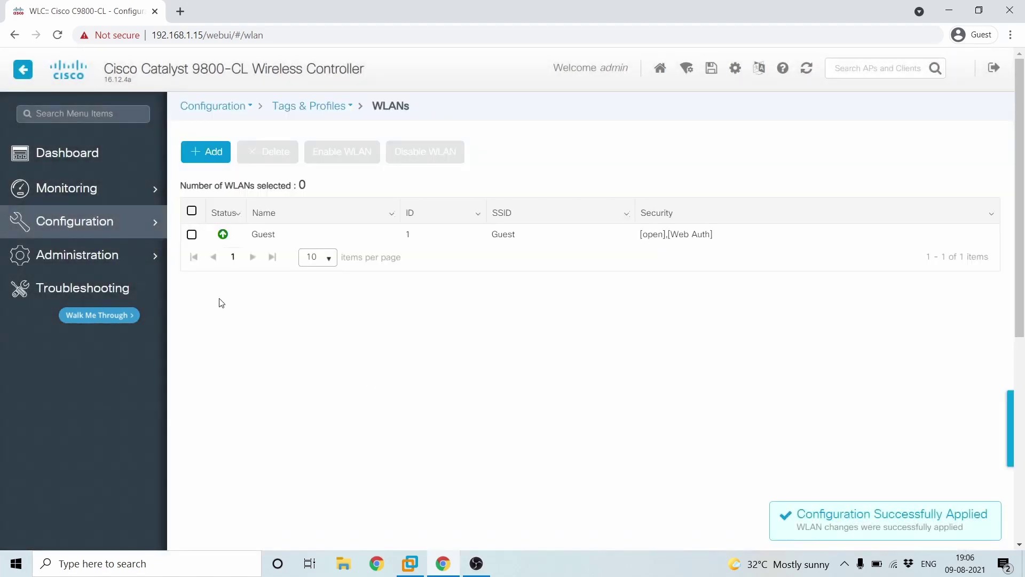
{"action": "mouse_move", "coordinate": [81, 192]}
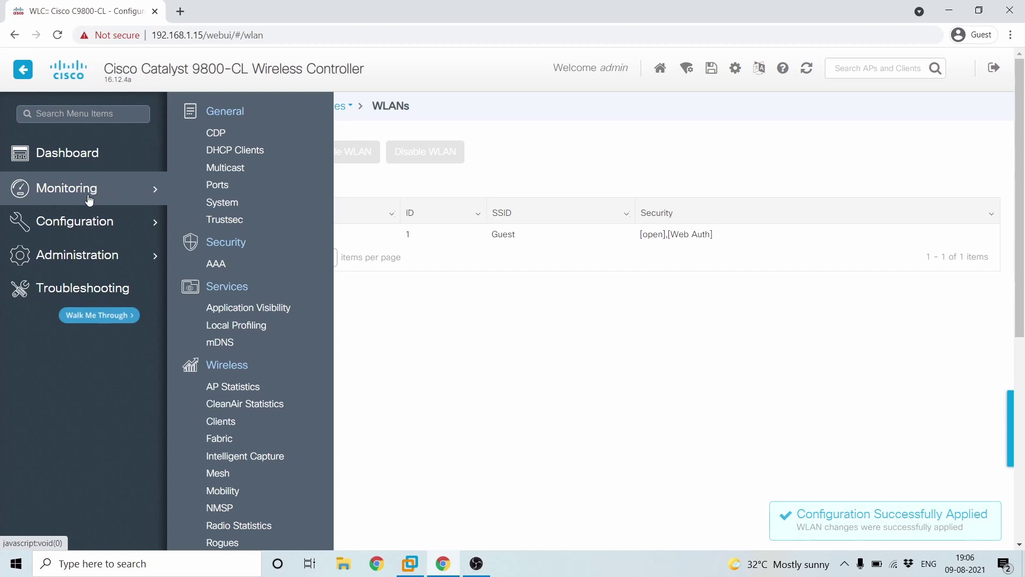
{"action": "mouse_move", "coordinate": [89, 229]}
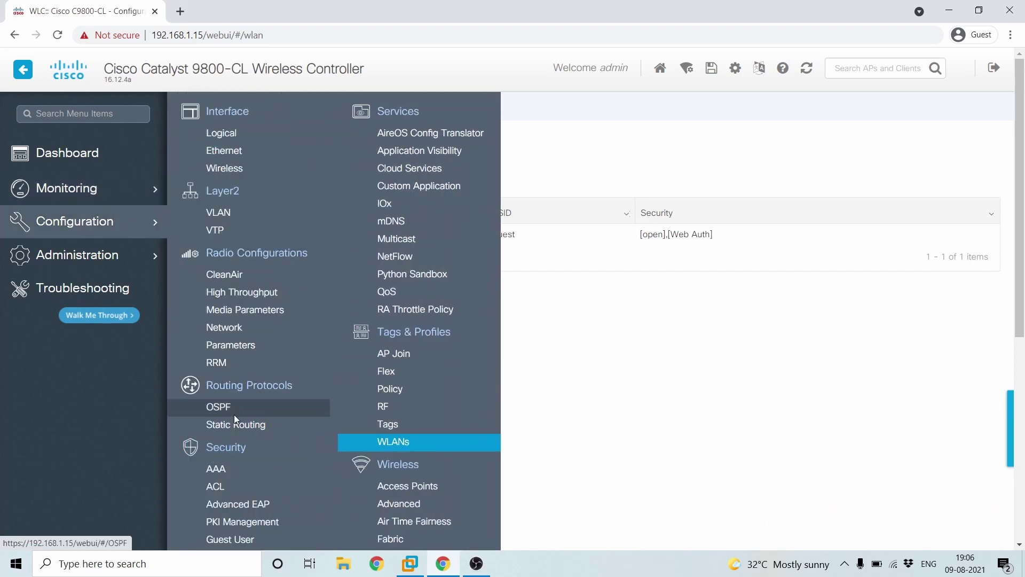
{"action": "left_click", "coordinate": [216, 486]}
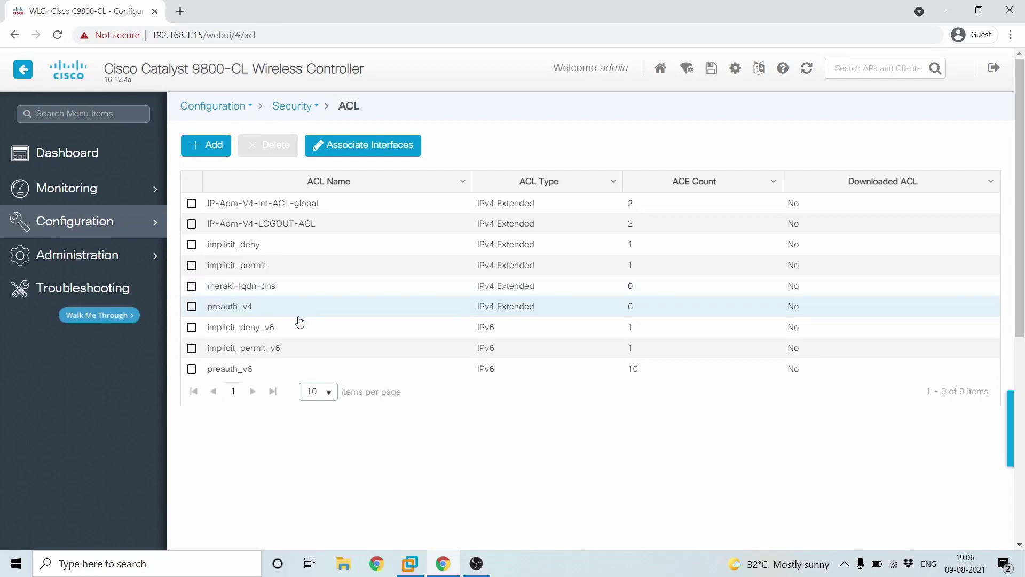
{"action": "left_click", "coordinate": [237, 308]}
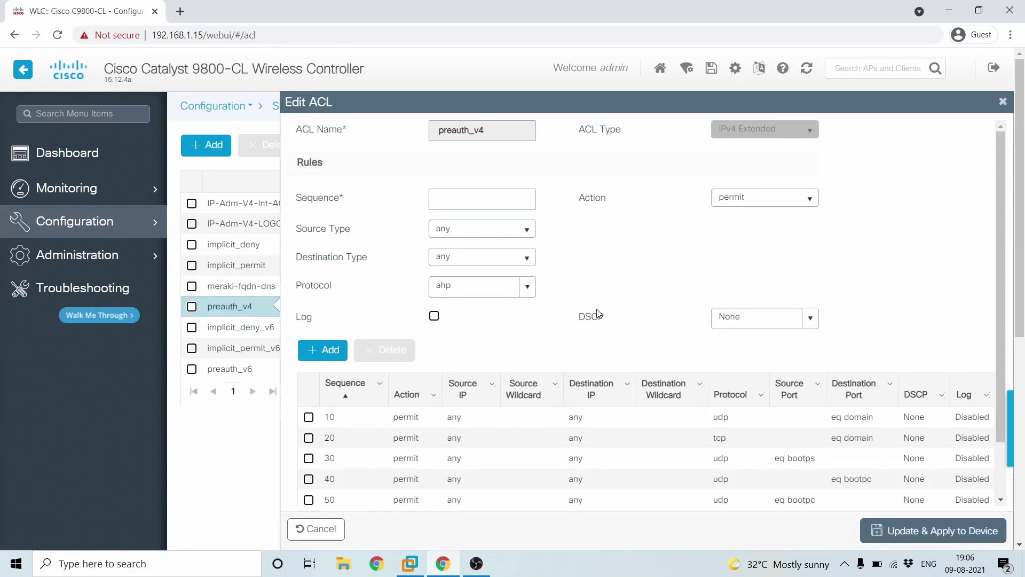
{"action": "scroll", "coordinate": [597, 310], "scroll_direction": "down", "scroll_amount": 2}
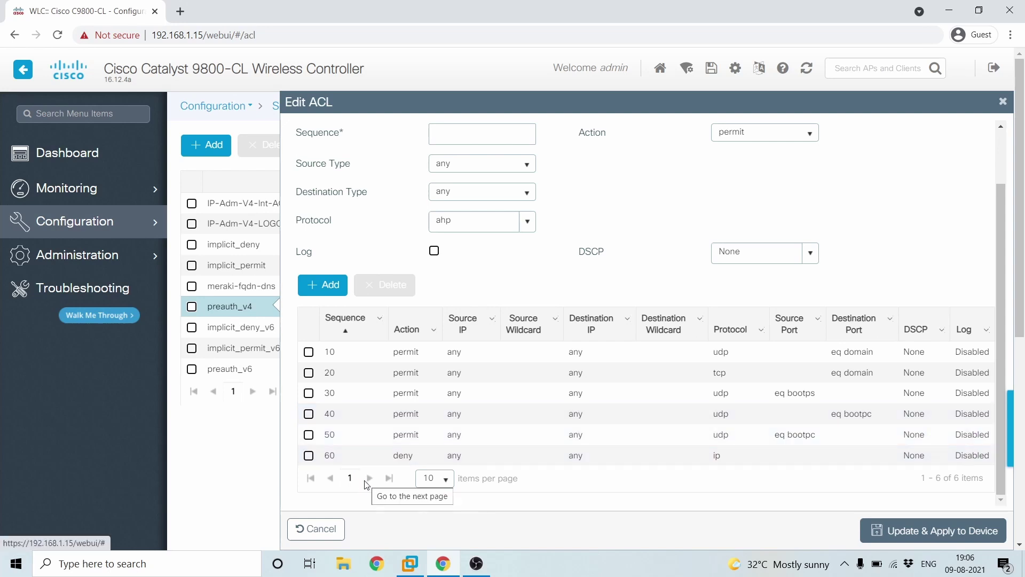
{"action": "key", "text": "Escape"}
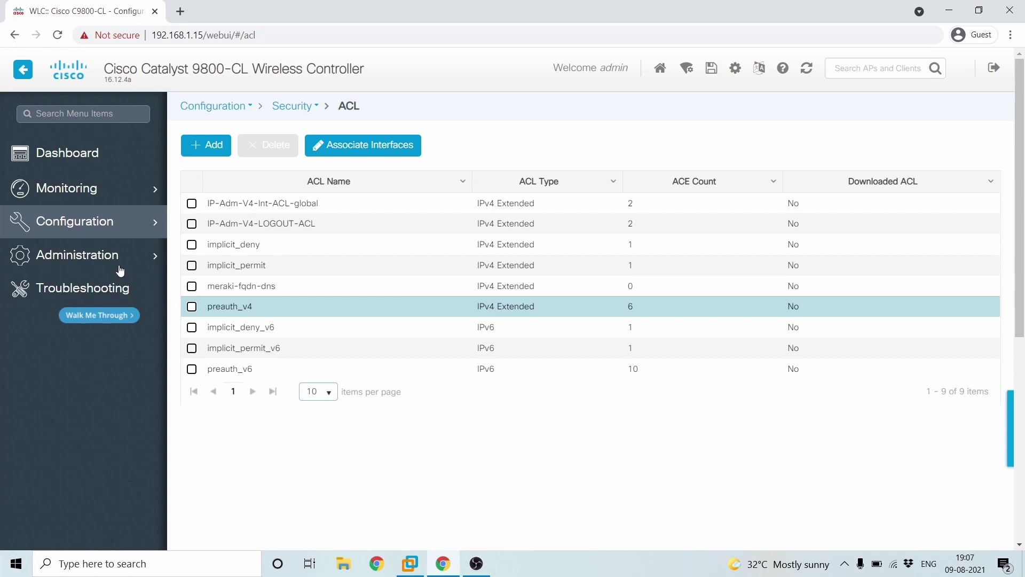
Go to the Guest User list under Configuration > Security.
{"action": "mouse_move", "coordinate": [102, 224]}
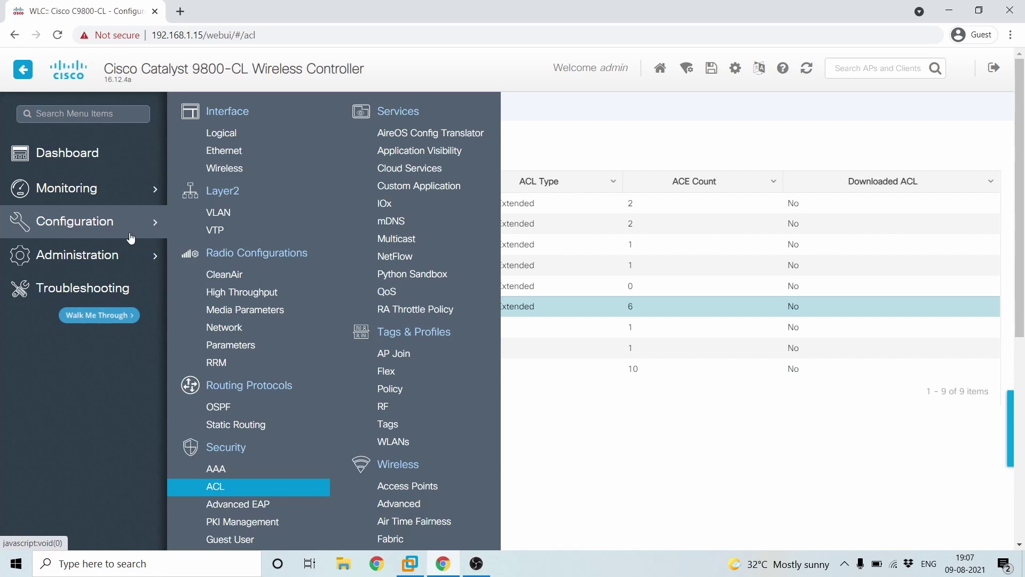
{"action": "scroll", "coordinate": [239, 352], "scroll_direction": "down", "scroll_amount": 1}
{"action": "scroll", "coordinate": [239, 363], "scroll_direction": "down", "scroll_amount": 1}
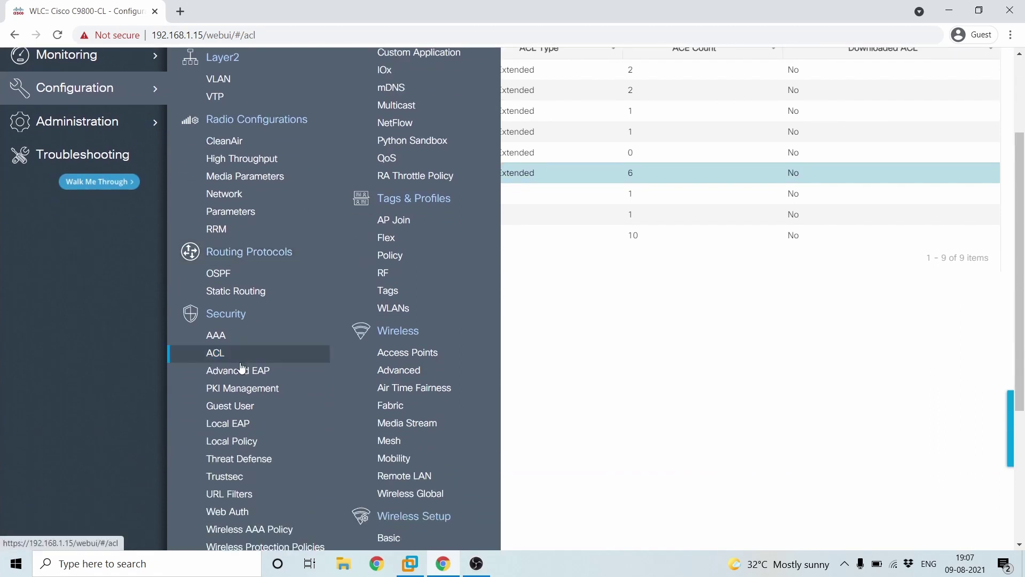
{"action": "left_click", "coordinate": [241, 412]}
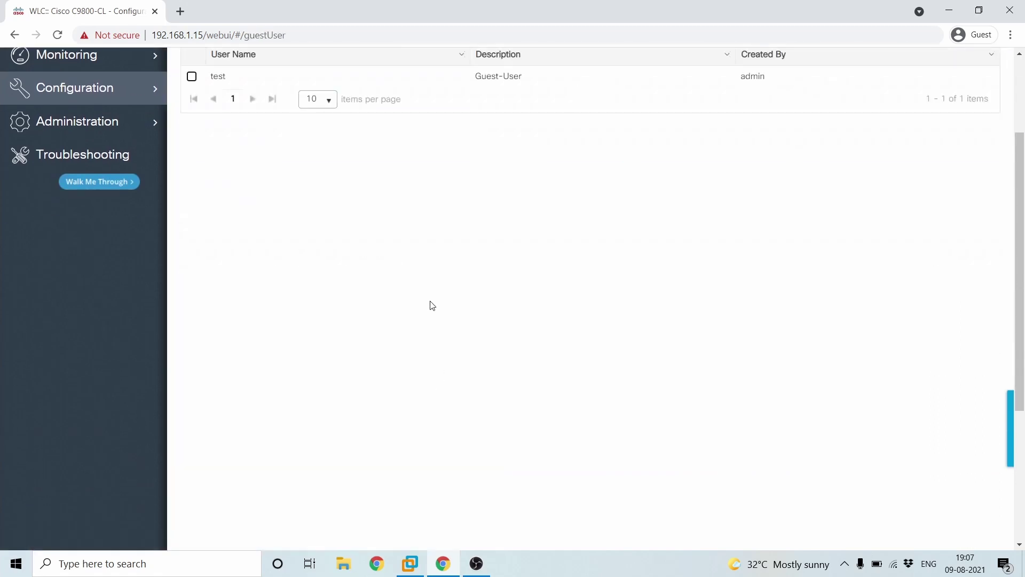
Review the Guest-User account with its 1-day lifetime and apply it to the device.
{"action": "scroll", "coordinate": [417, 297], "scroll_direction": "up", "scroll_amount": 3}
{"action": "left_click", "coordinate": [218, 211]}
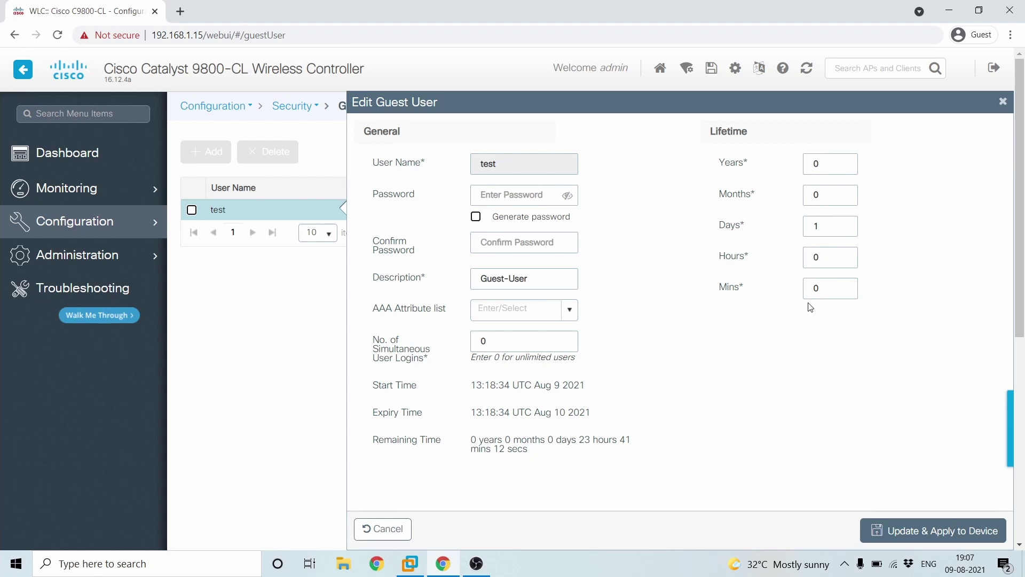
{"action": "left_click", "coordinate": [932, 534]}
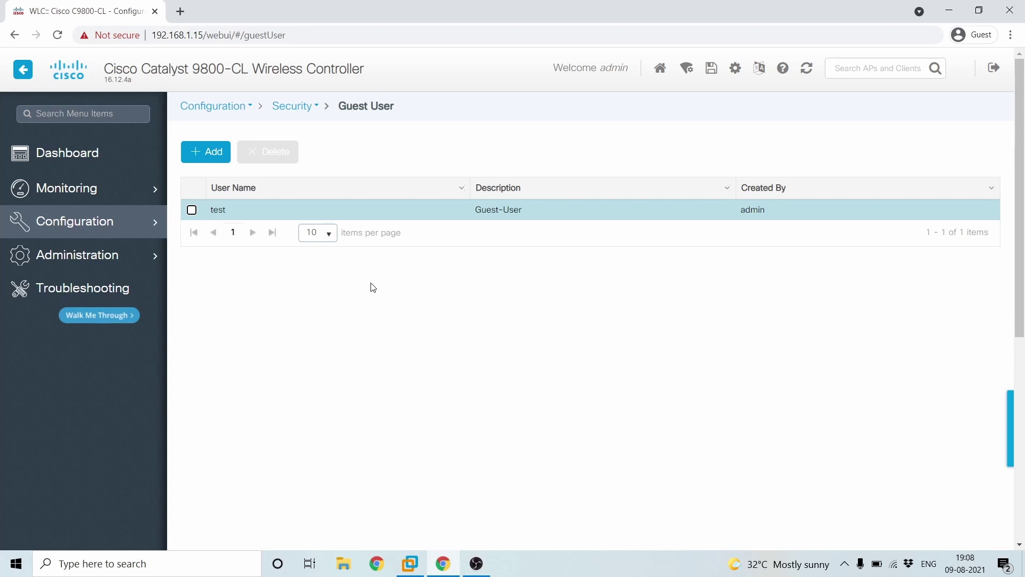
Open the global Web Auth parameter map under Configuration > Security, review it, then close the edit panel.
{"action": "left_click", "coordinate": [92, 222]}
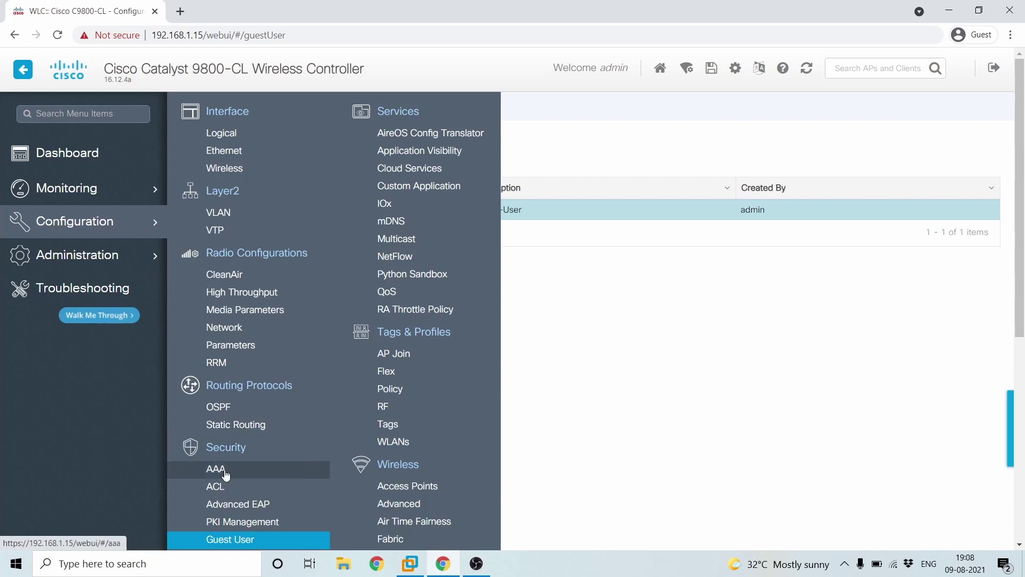
{"action": "scroll", "coordinate": [241, 476], "scroll_direction": "down", "scroll_amount": 2}
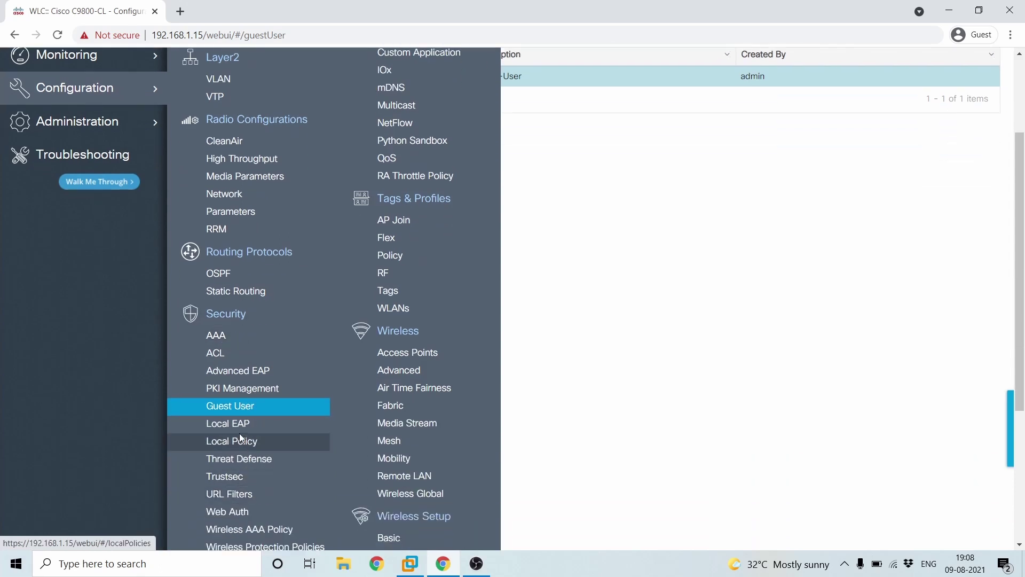
{"action": "left_click", "coordinate": [235, 512]}
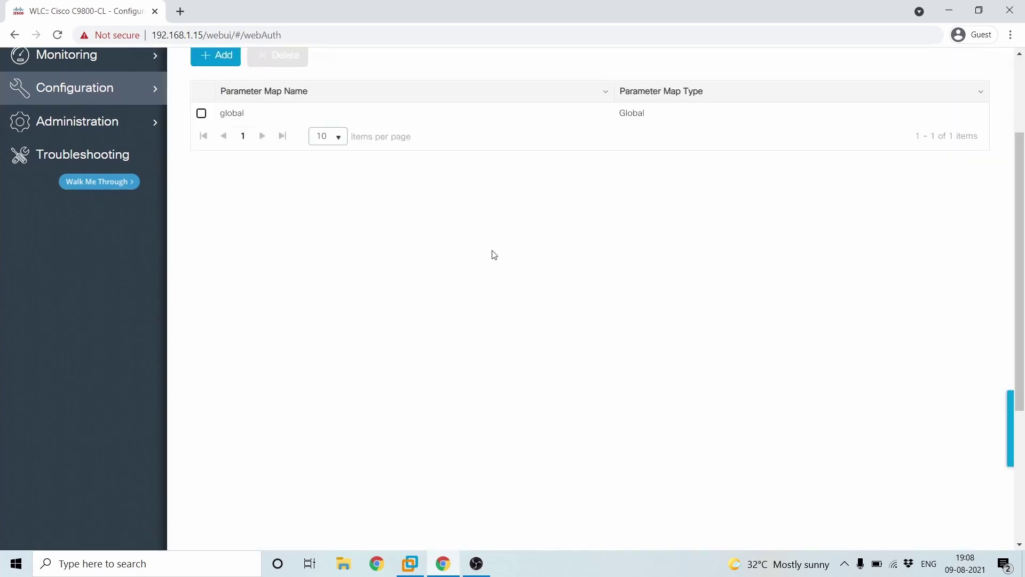
{"action": "left_click", "coordinate": [256, 116]}
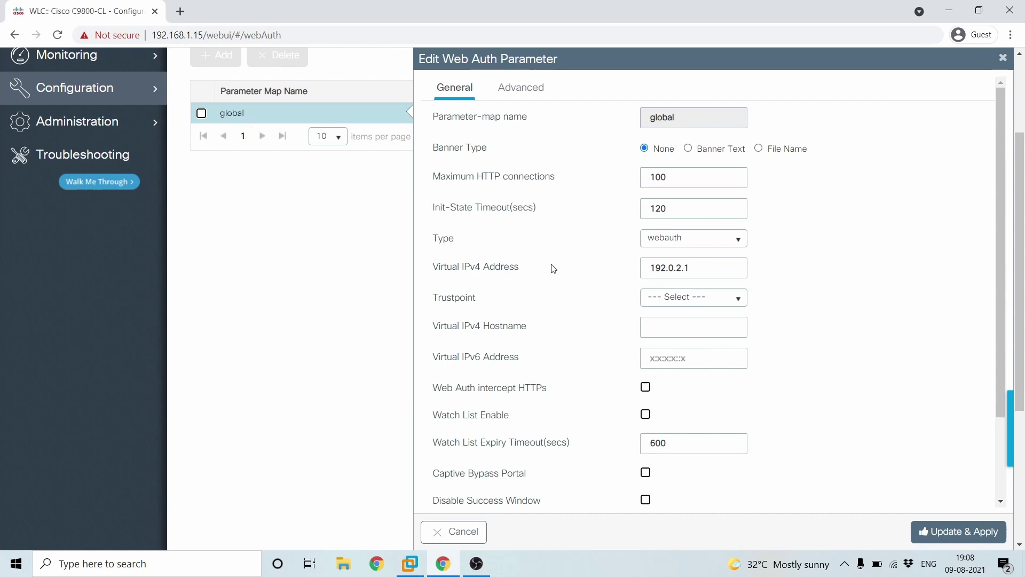
{"action": "left_click", "coordinate": [1003, 58]}
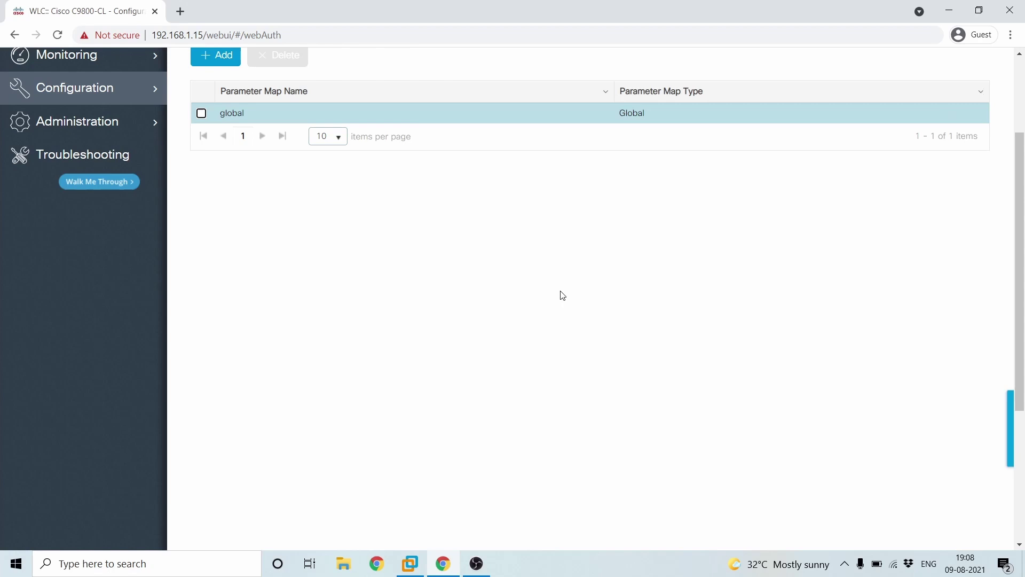